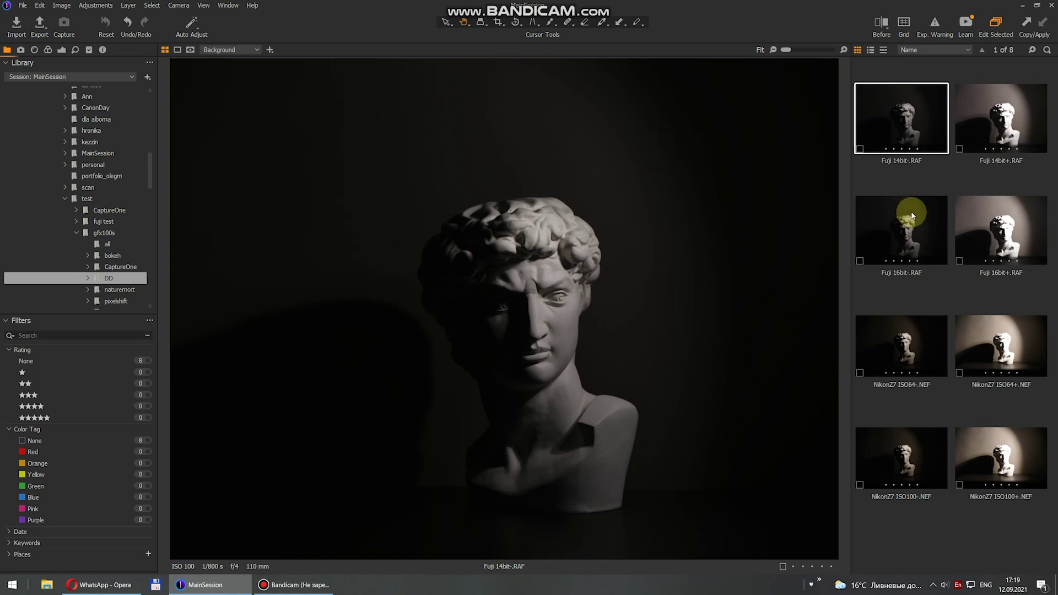
Tag the four Fuji RAF images green and the four NikonZ7 NEF images red
left_click(994, 238, "shift")
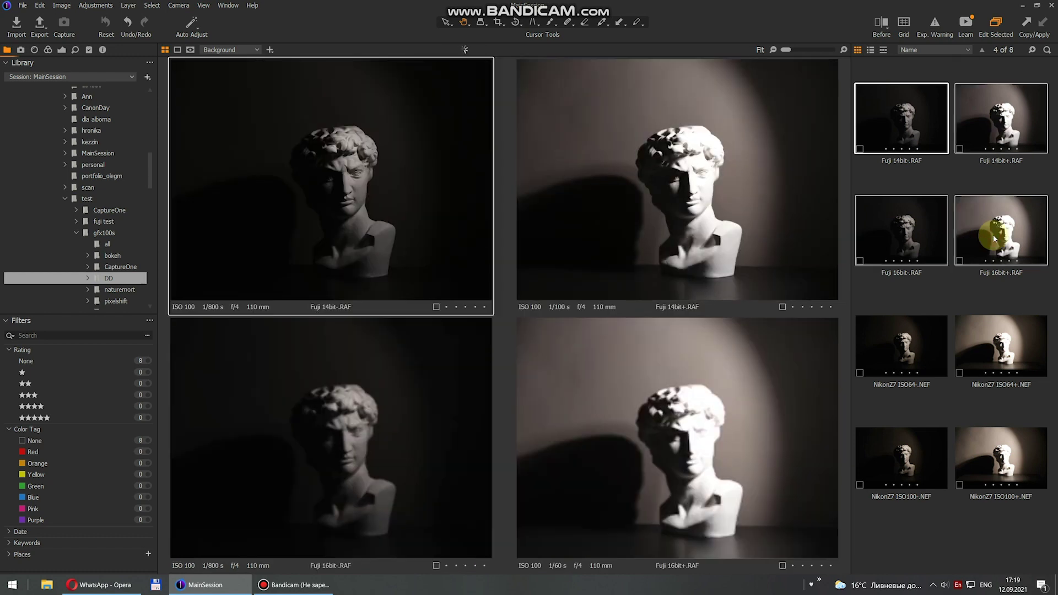
key("plus")
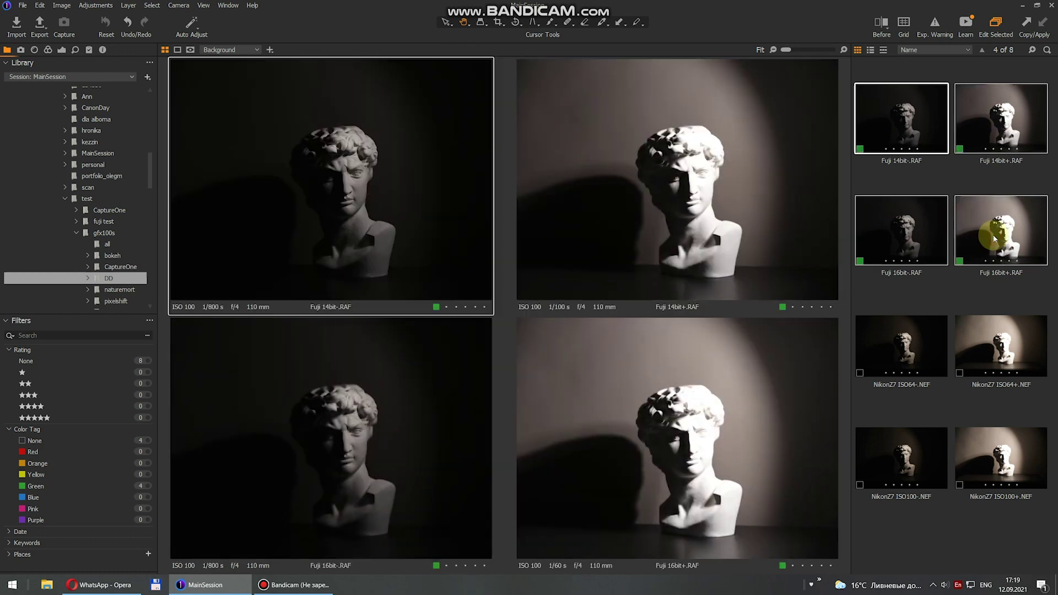
left_click(913, 362)
left_click(983, 449, "shift")
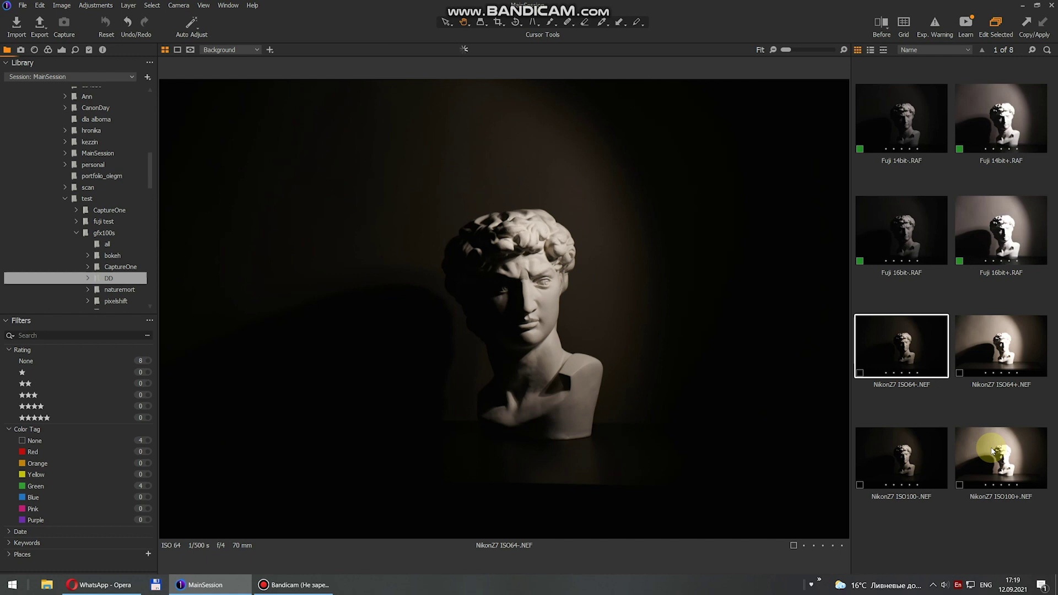
key("minus")
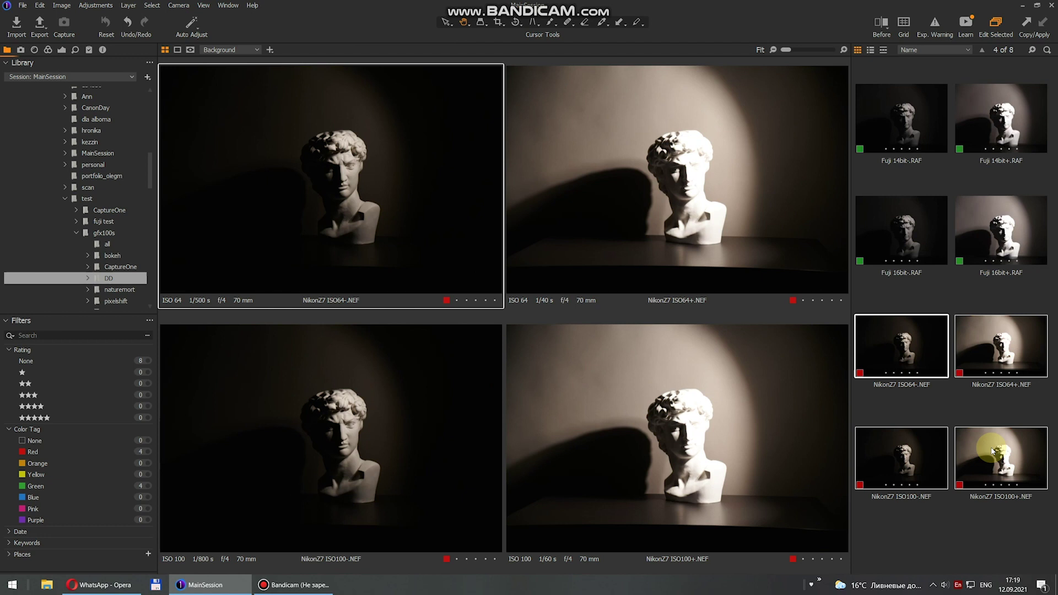
left_click(997, 402)
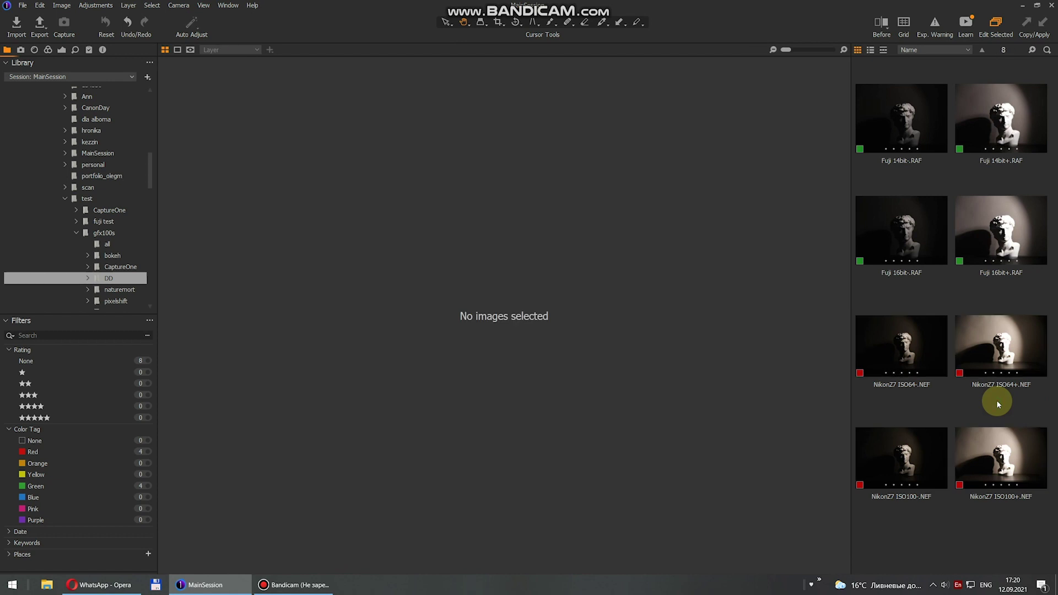
Show Fuji 16bit+.RAF together with NikonZ7 ISO100+.NEF and set the exposure of both to -4
left_click(884, 119)
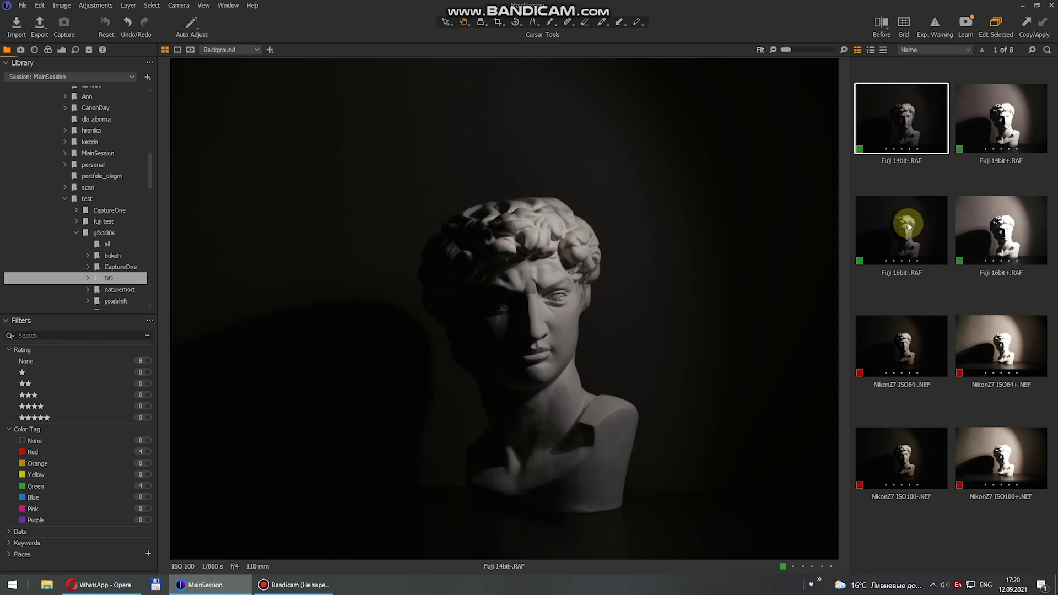
left_click(1003, 233)
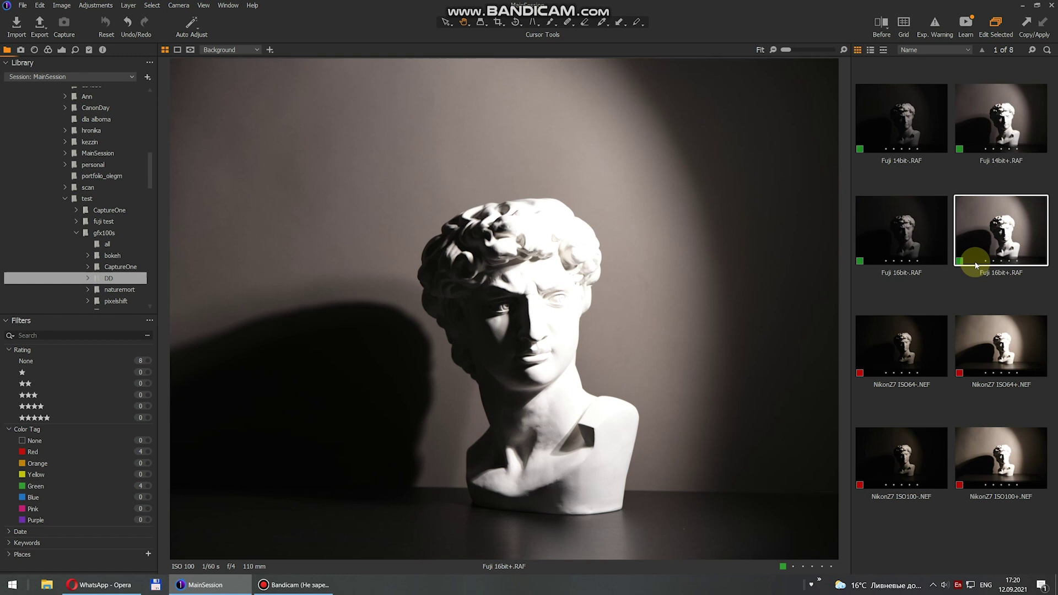
left_click(1001, 465, "ctrl")
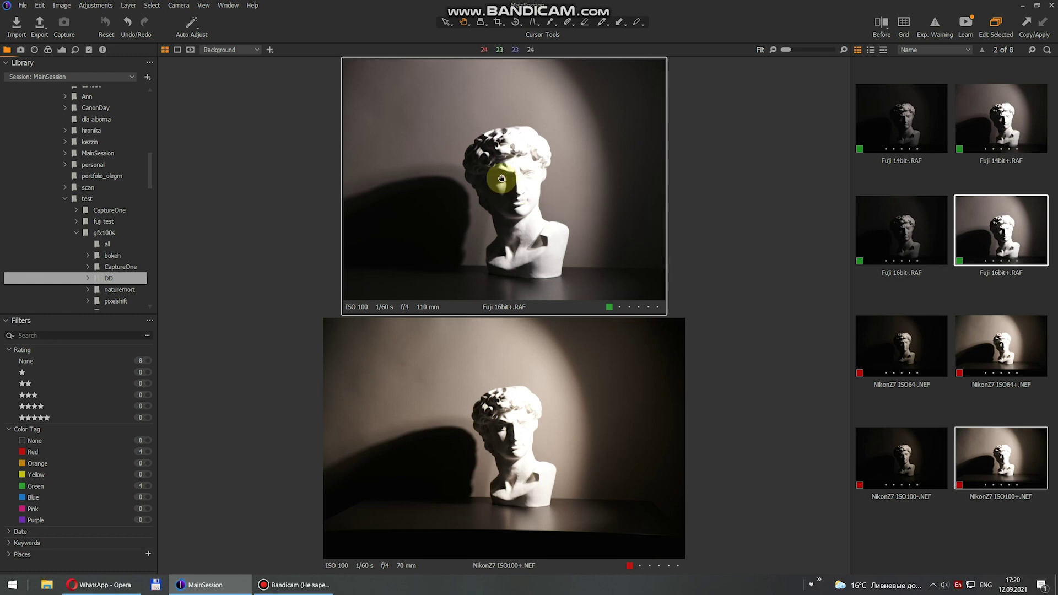
left_click(62, 50)
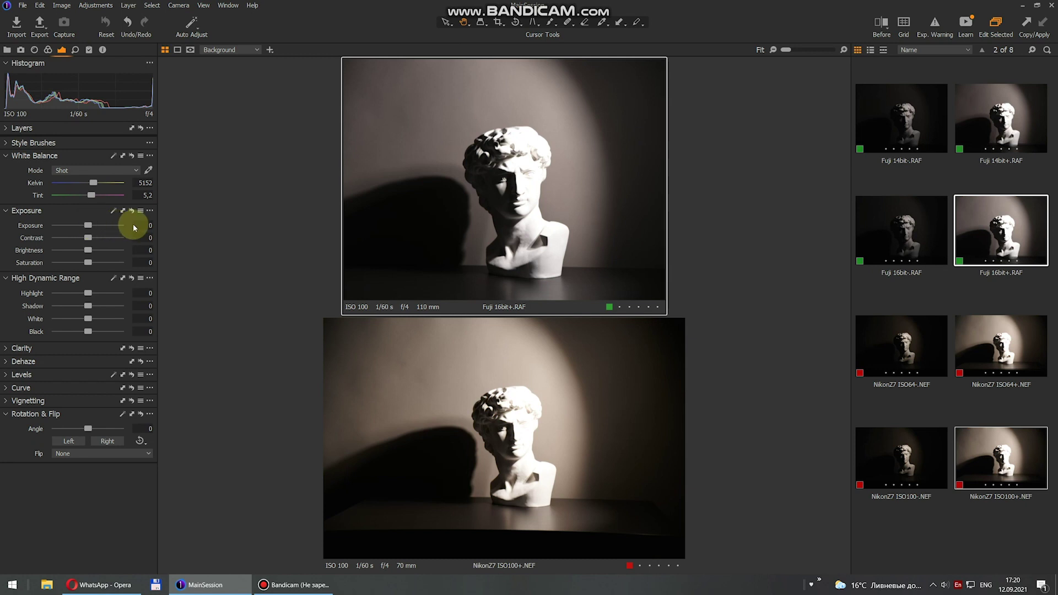
left_click_drag(89, 225, 18, 214)
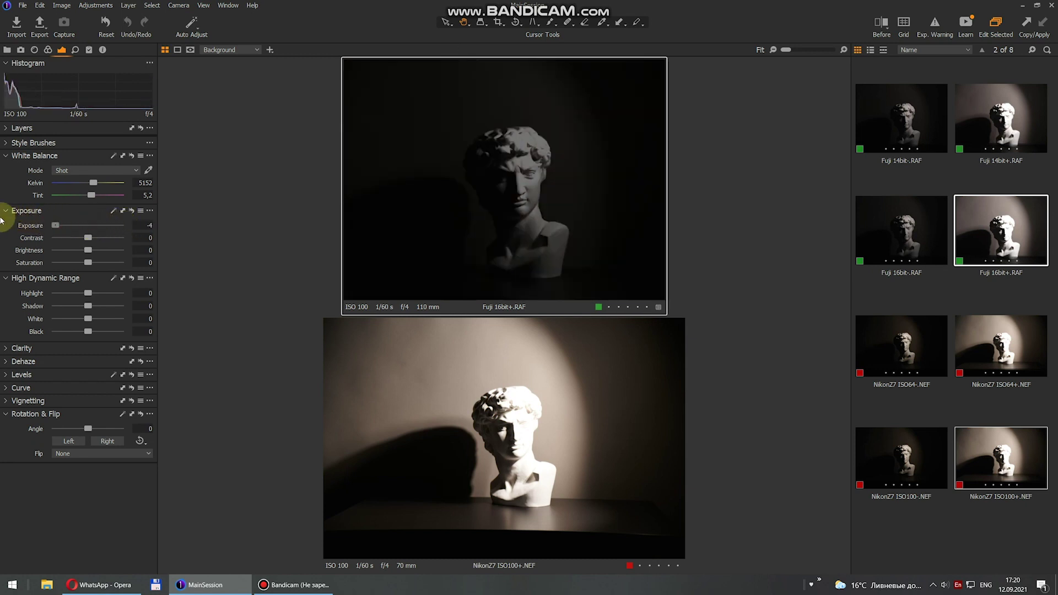
left_click(122, 211)
Examine the recovered highlights around the bust's eyes and nose in Fuji 16bit+.RAF and NikonZ7 ISO100+.NEF at high magnification
scroll(524, 158, "up", 3)
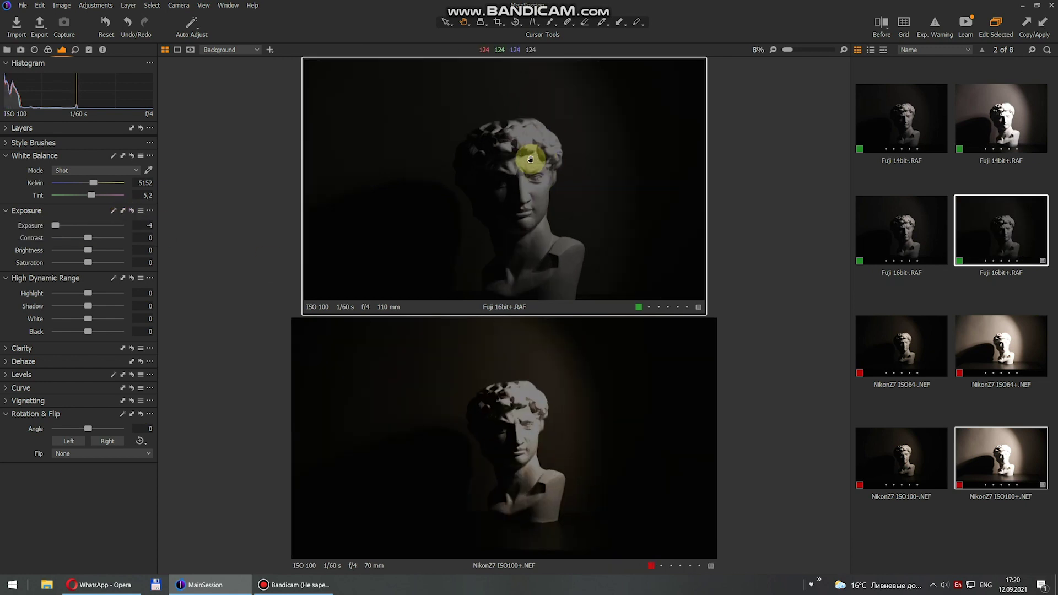
scroll(534, 181, "up", 2)
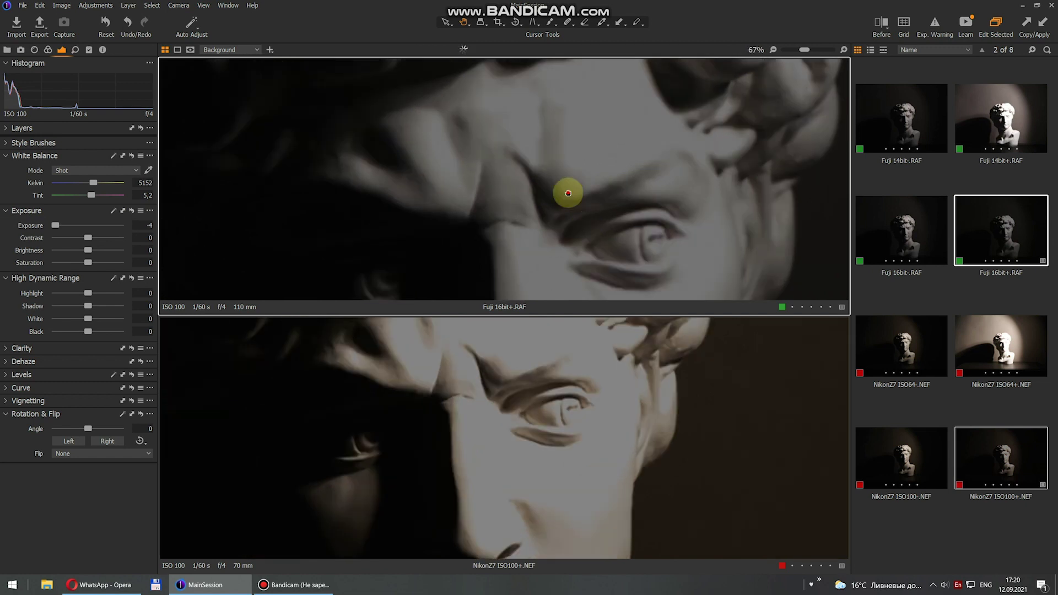
scroll(567, 194, "up", 1)
left_click_drag(567, 193, 541, 119)
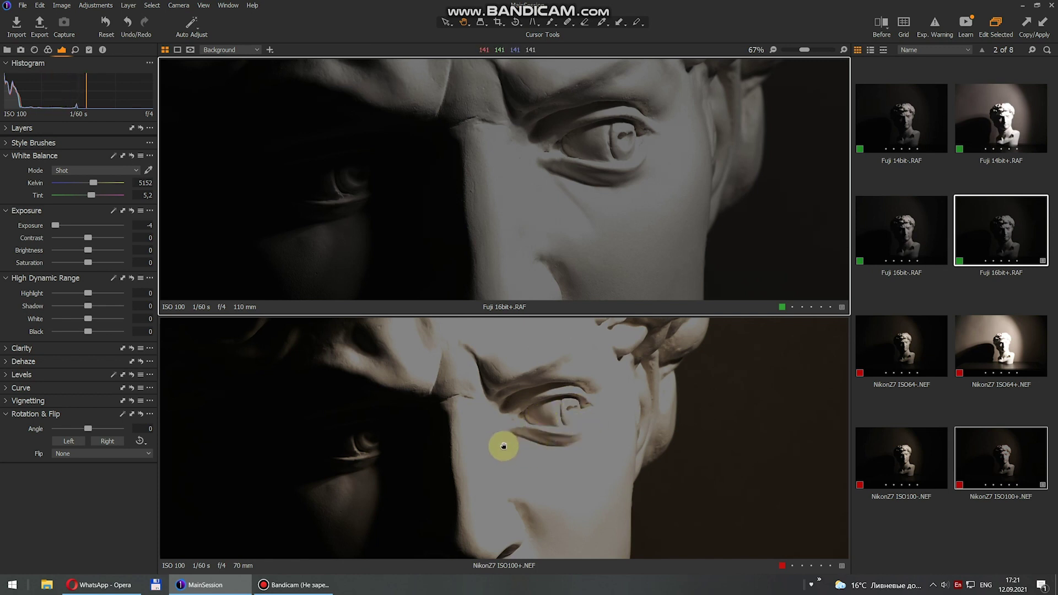
mouse_move(510, 445)
left_mouse_down()
mouse_move(556, 416)
mouse_move(490, 432)
mouse_move(498, 441)
left_mouse_up()
left_click(983, 495)
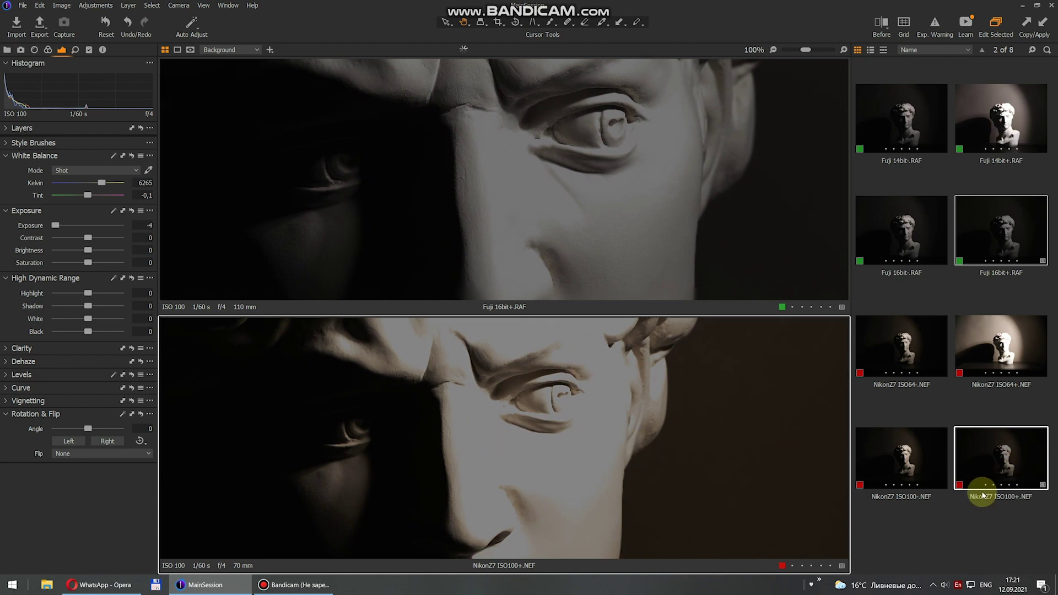
left_click(1016, 507)
Show NikonZ7 ISO64+.NEF together with Fuji 16bit+.RAF and copy the Fuji image's -4 exposure to the Nikon one
left_click(1015, 348)
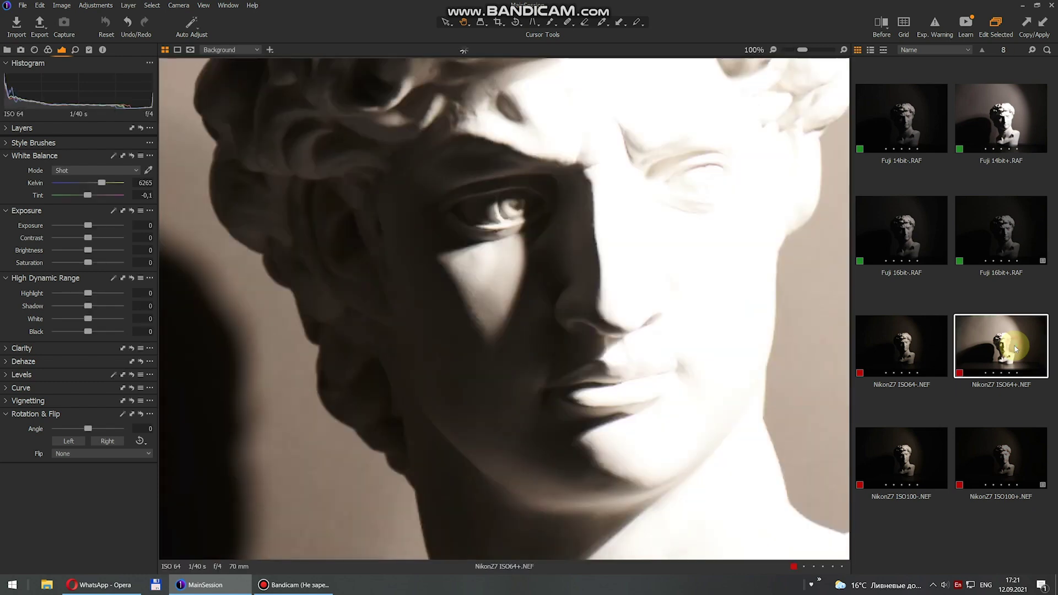
left_click(995, 240, "ctrl")
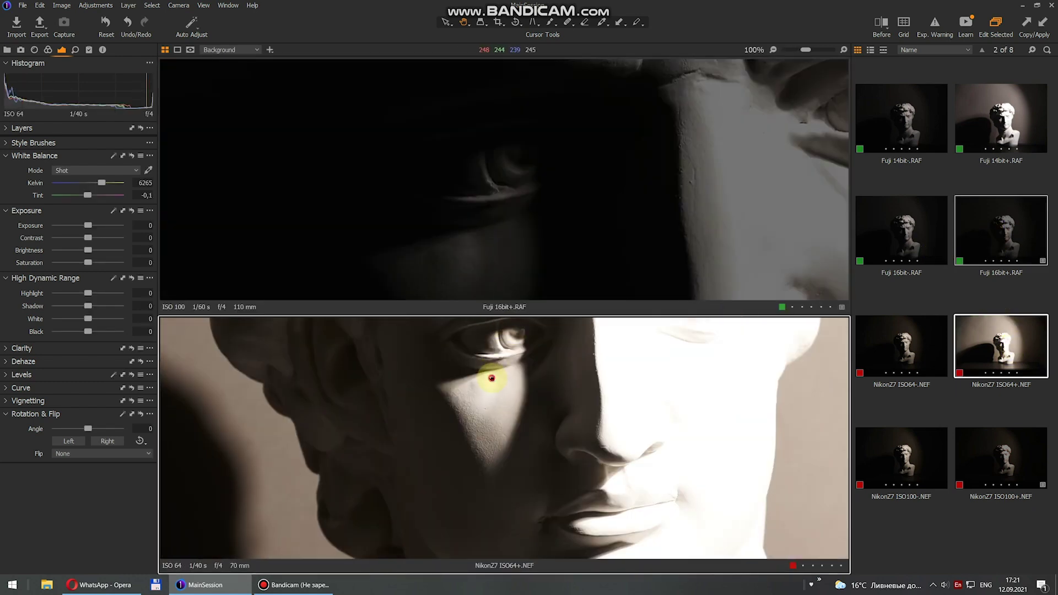
left_click(383, 229)
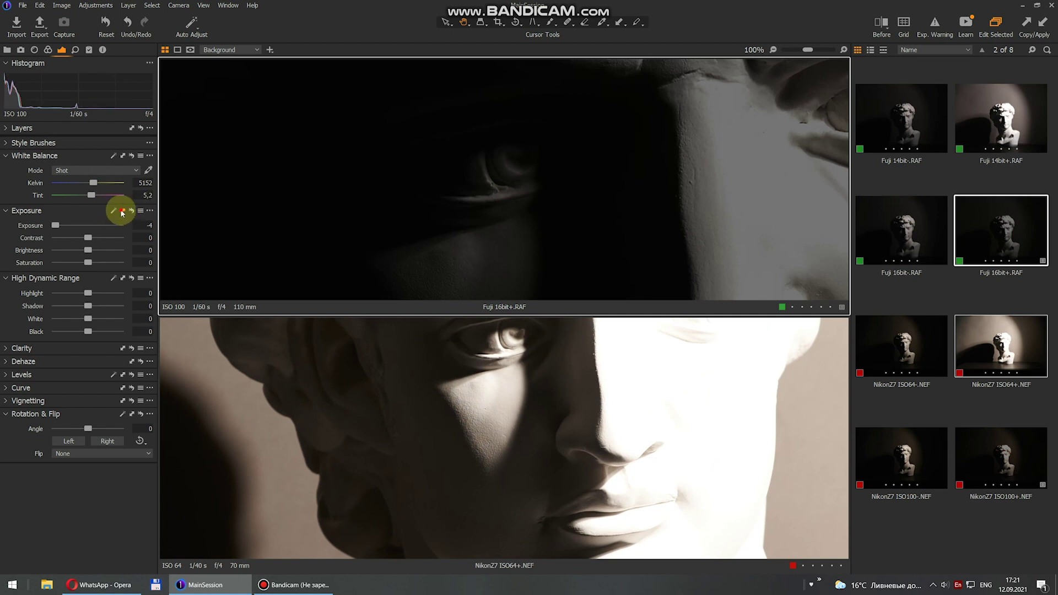
left_click(122, 210)
Align magnified views of the bust's face in Fuji 16bit+.RAF and NikonZ7 ISO64+.NEF to compare highlight detail
left_click_drag(571, 358, 621, 373)
left_click_drag(754, 154, 593, 154)
scroll(634, 158, "down", 2)
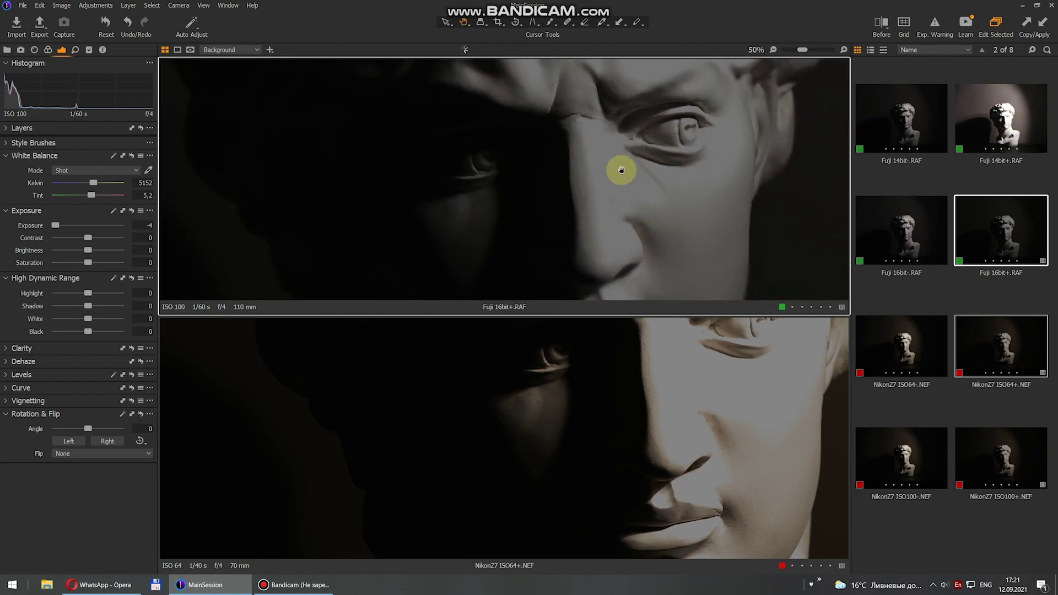
left_click_drag(602, 177, 617, 177)
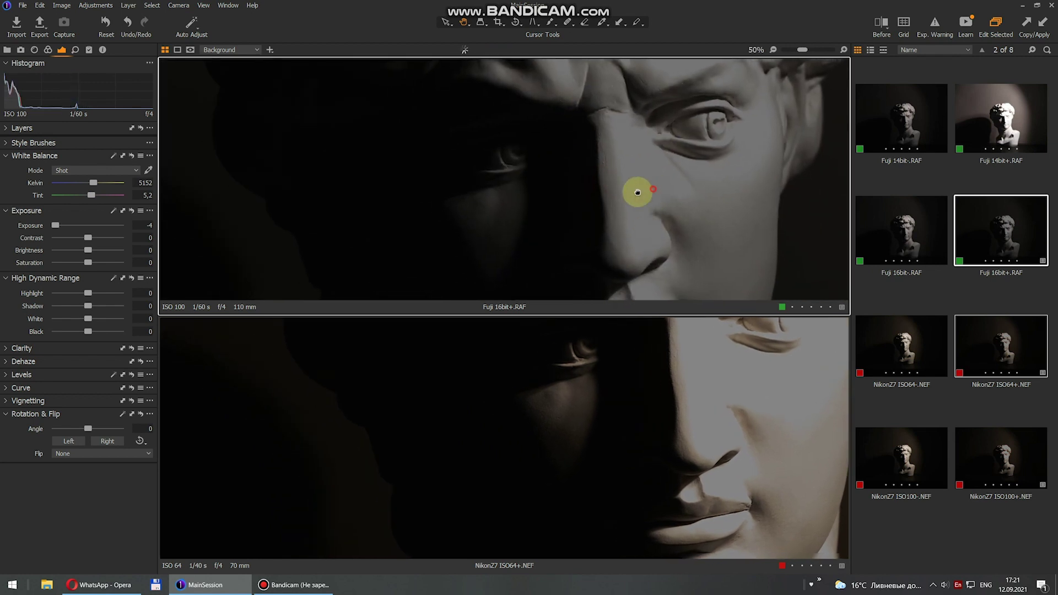
scroll(633, 192, "up", 2)
left_click_drag(563, 382, 515, 406)
left_click_drag(507, 217, 571, 213)
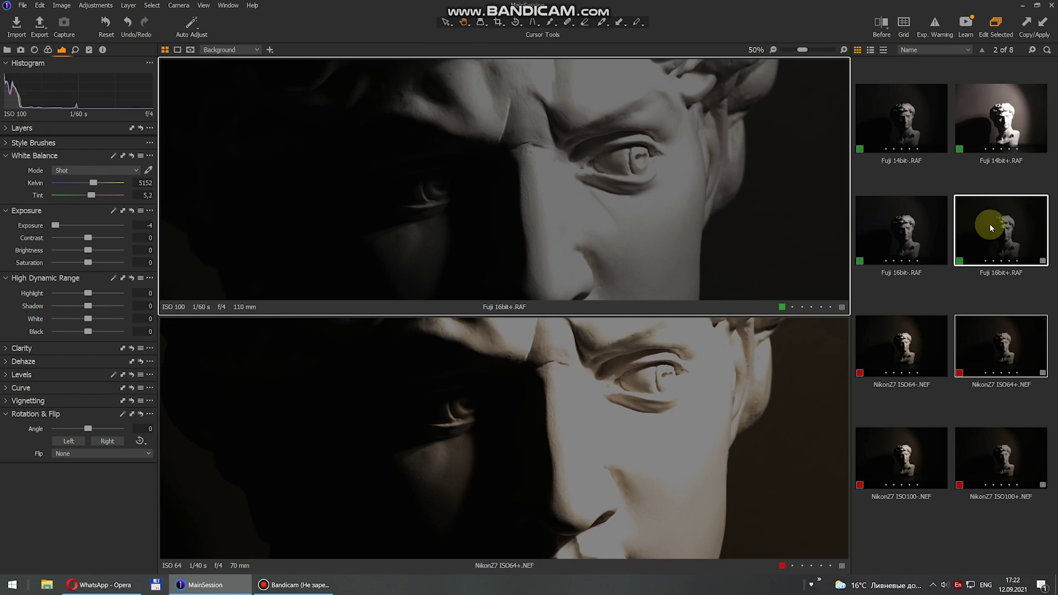
Display Fuji 16bit-.RAF together with NikonZ7 ISO100-.NEF for comparison
left_click(905, 240)
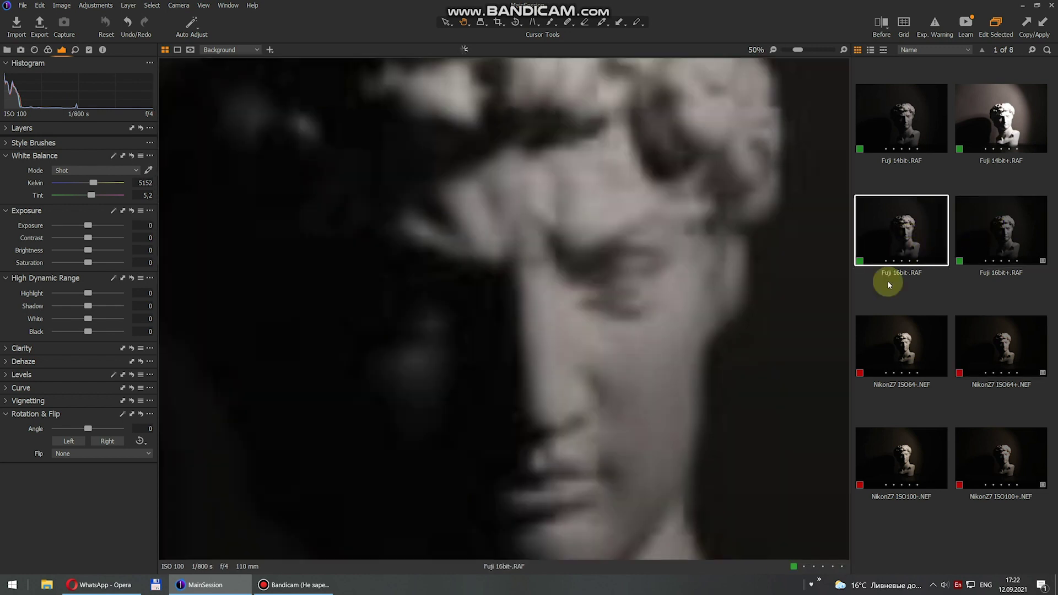
left_click(890, 454, "ctrl")
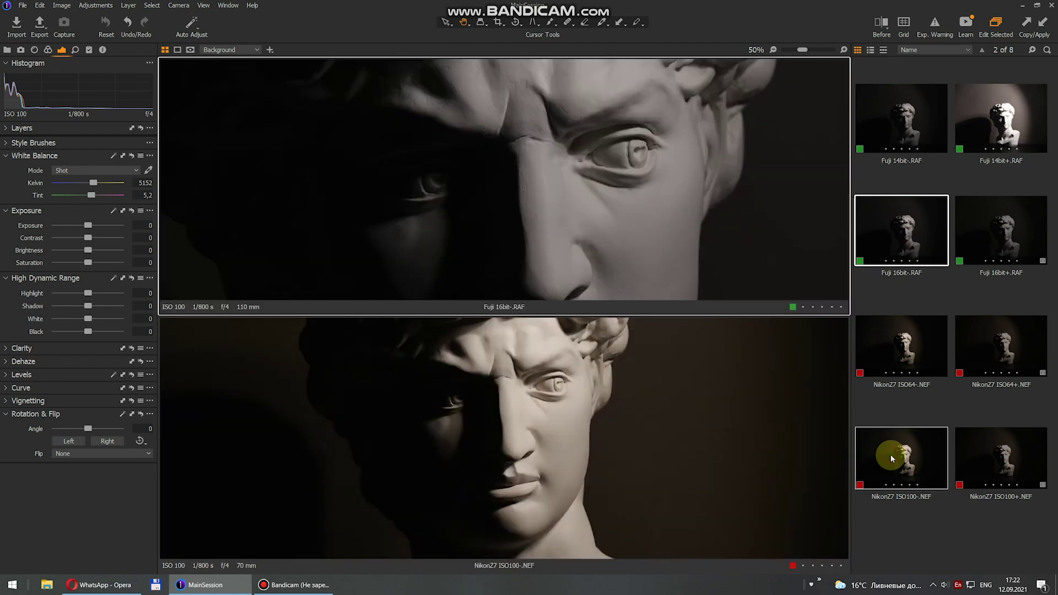
For all eight images, set sharpening amount and threshold to 0, radius to 0.2, and noise reduction luminance, detail and color to 0
left_click(76, 50)
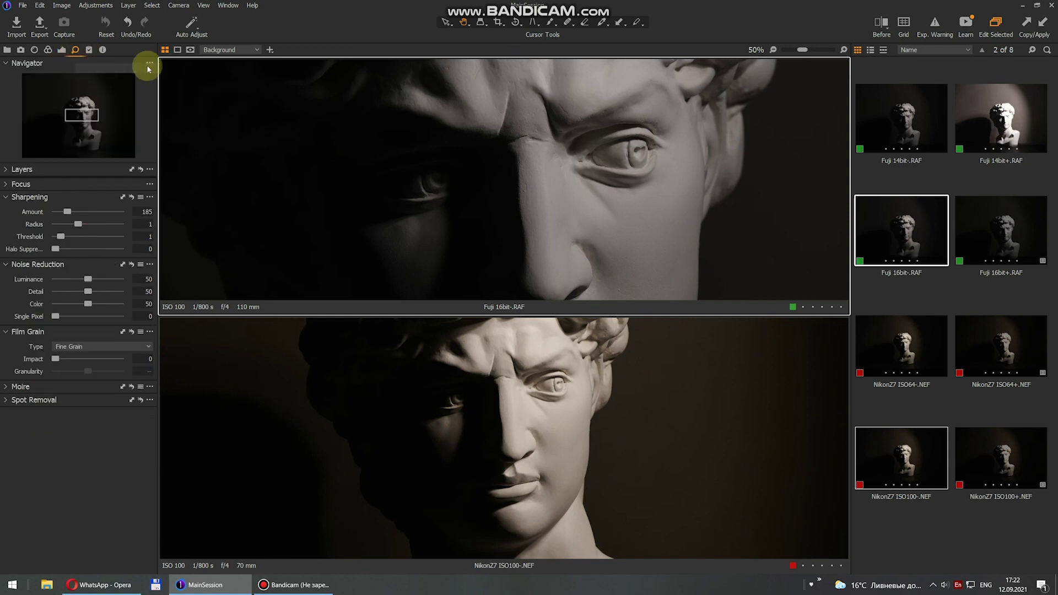
key("ctrl+a")
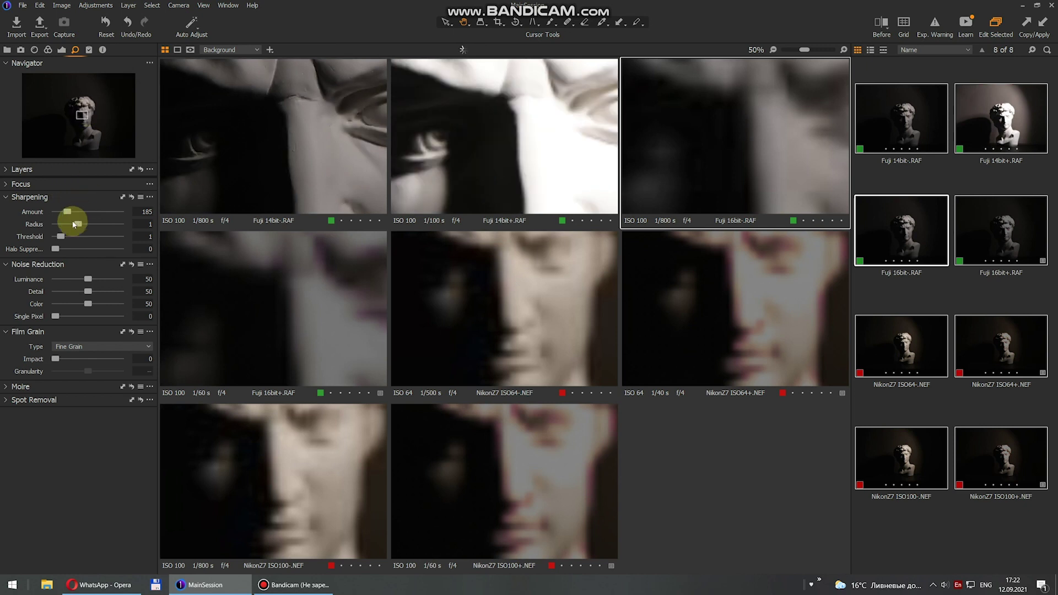
left_click_drag(68, 212, 12, 212)
left_click_drag(78, 224, 53, 237)
left_click_drag(94, 282, 11, 280)
left_click_drag(88, 292, 6, 292)
left_click_drag(87, 303, 9, 303)
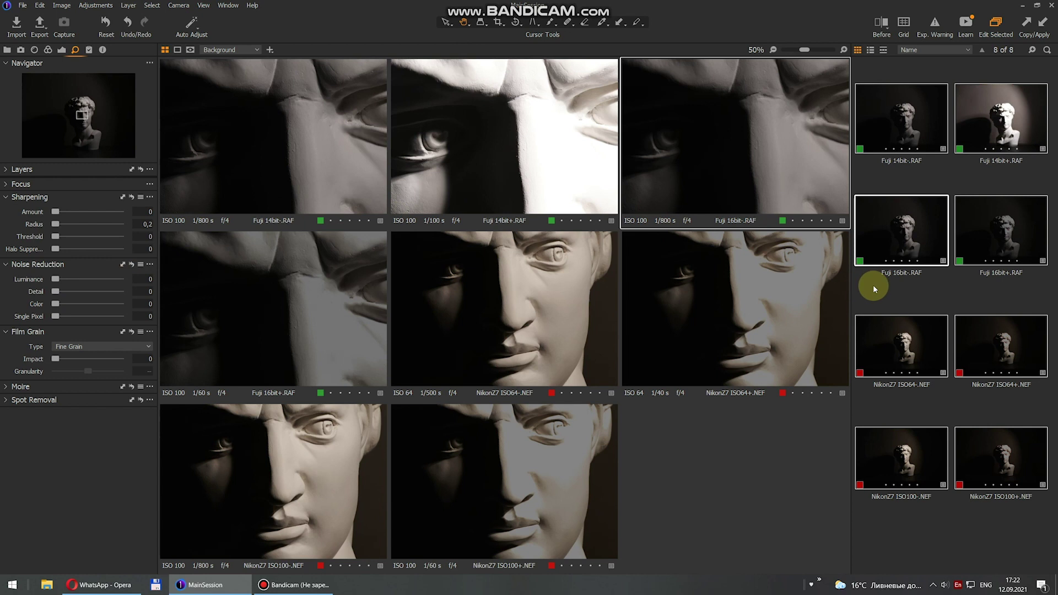
Show only Fuji 16bit-.RAF and NikonZ7 ISO100-.NEF and set the exposure of both to 4
left_click(907, 293)
left_click(905, 241)
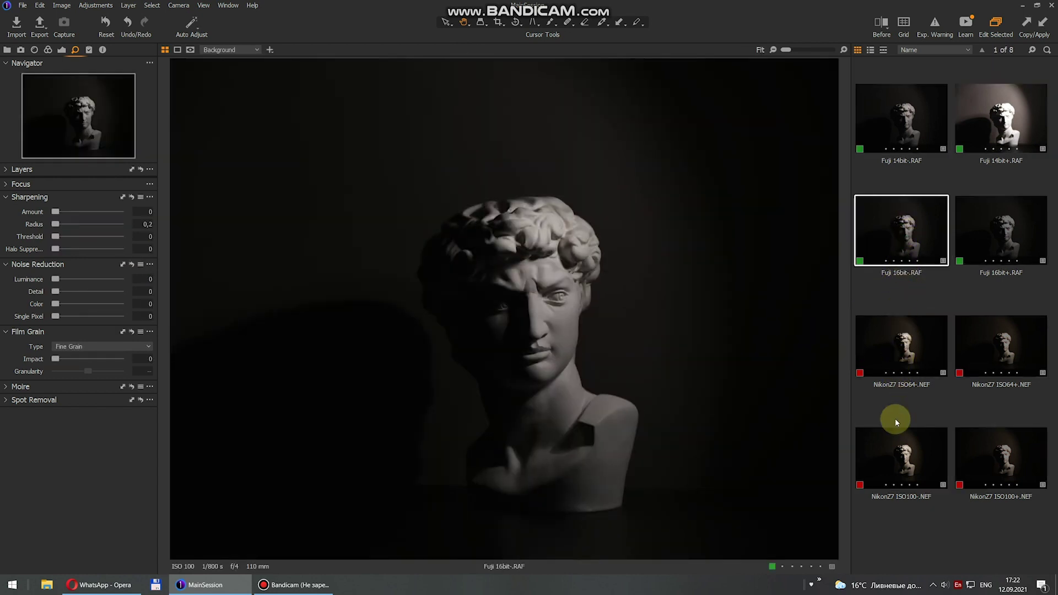
left_click(895, 459, "ctrl")
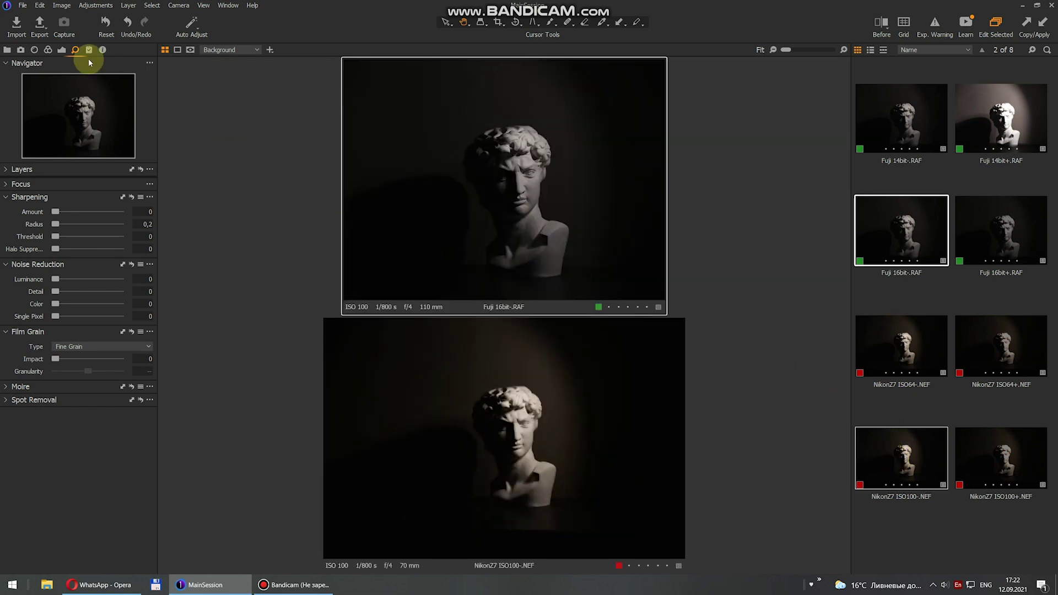
left_click(61, 49)
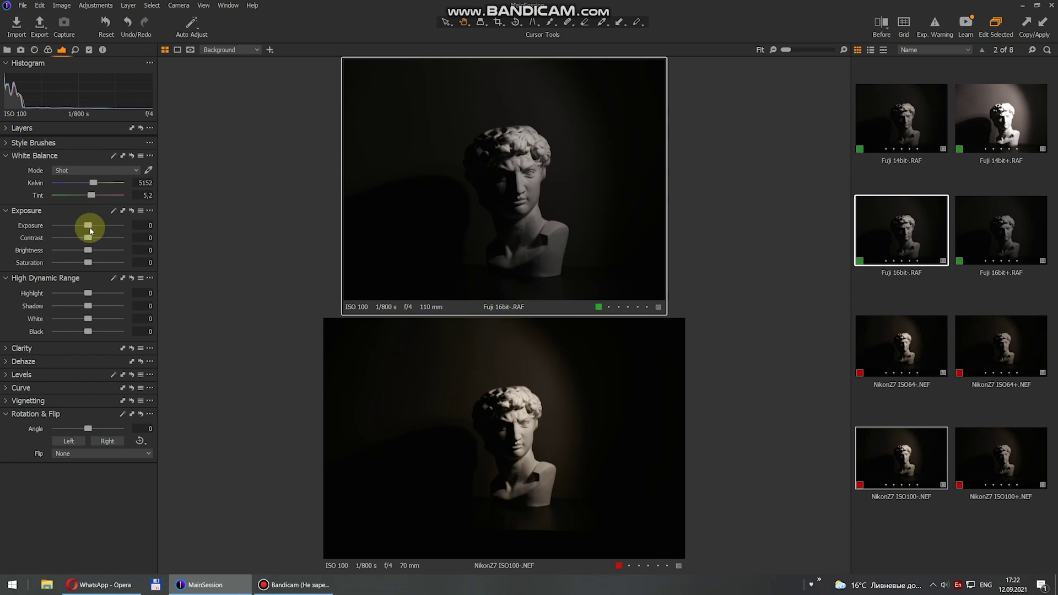
left_click_drag(125, 226, 175, 226)
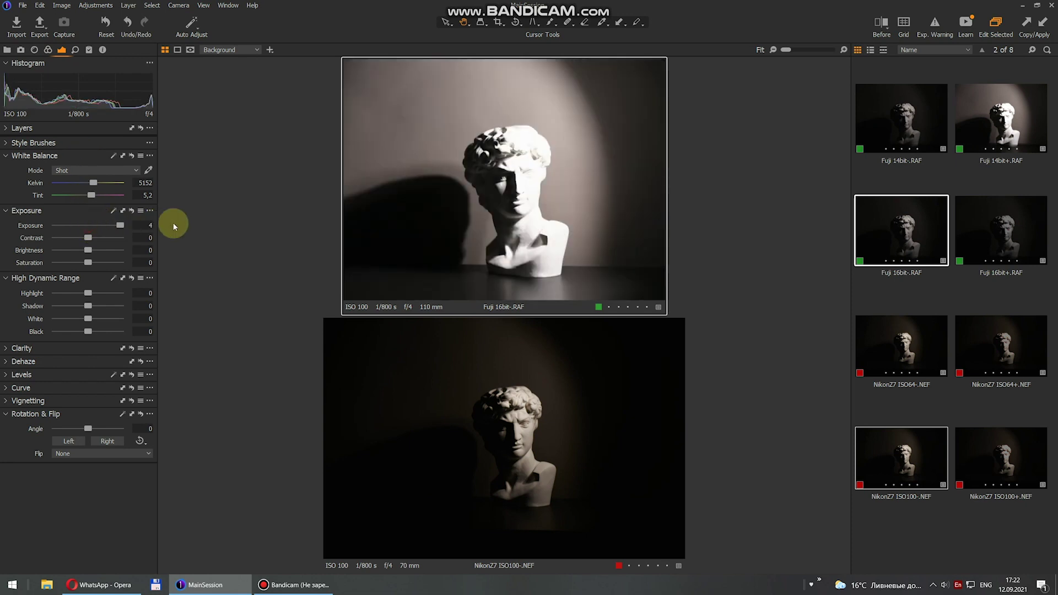
left_click(122, 211)
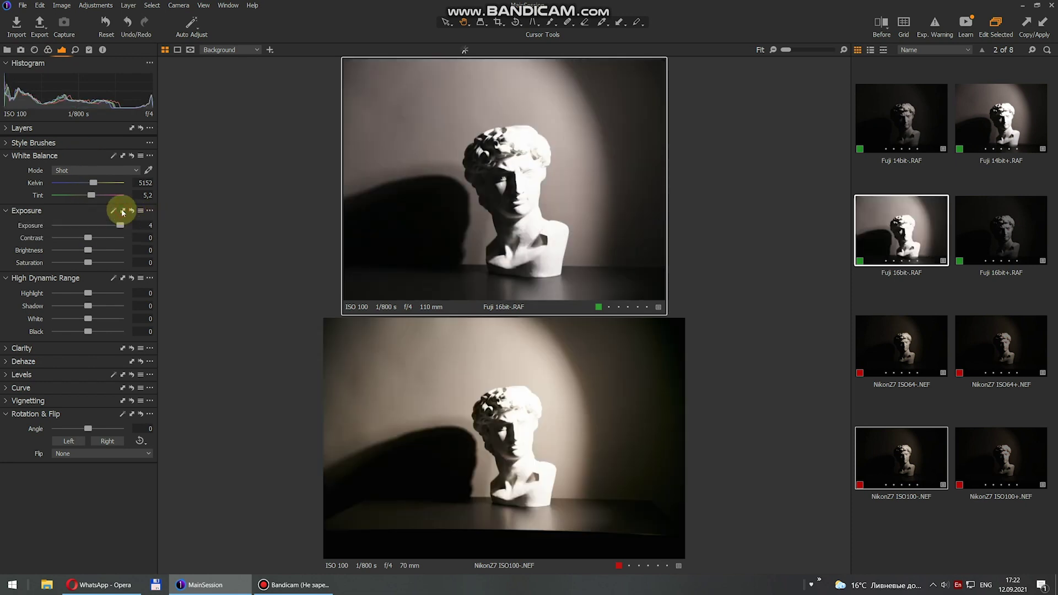
Examine noise and shadow detail in the bust's hair and forehead in Fuji 16bit-.RAF and NikonZ7 ISO100-.NEF at high magnification
left_click(501, 181)
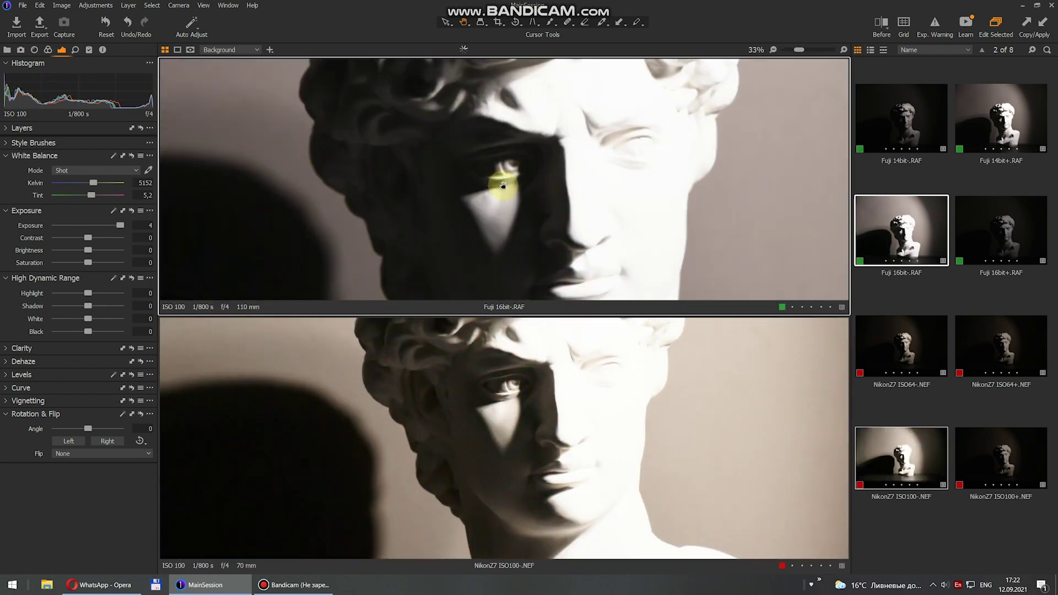
left_click_drag(465, 125, 502, 203)
left_click_drag(488, 154, 480, 169)
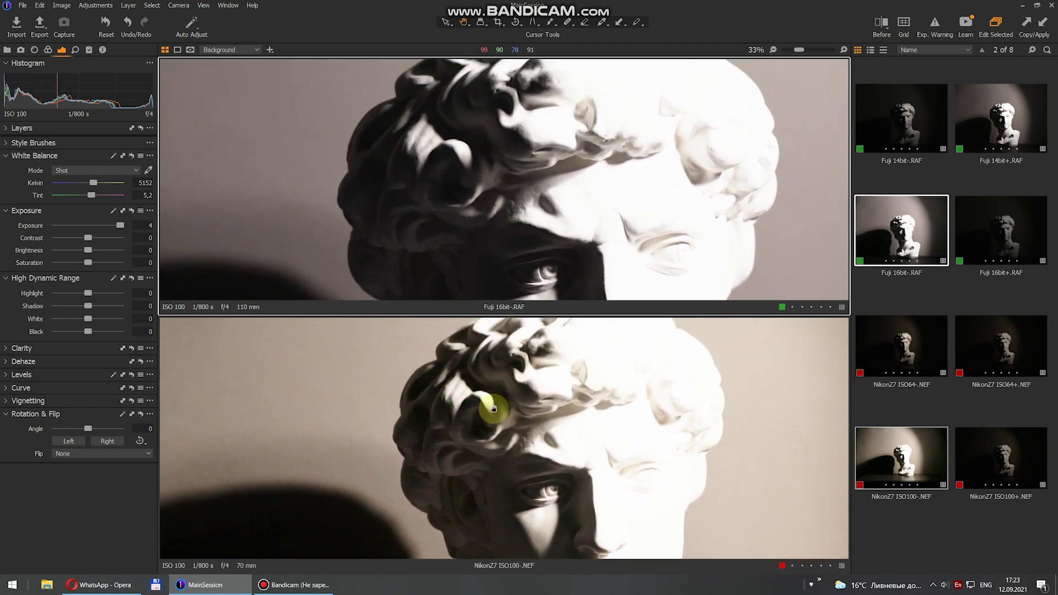
left_click_drag(455, 144, 496, 137)
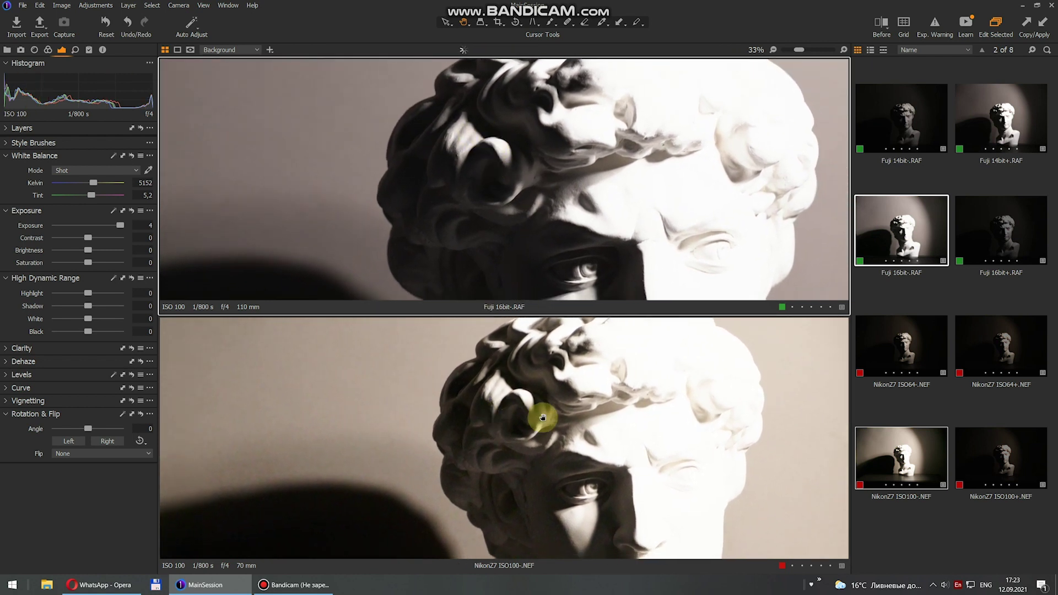
scroll(543, 420, "up", 2)
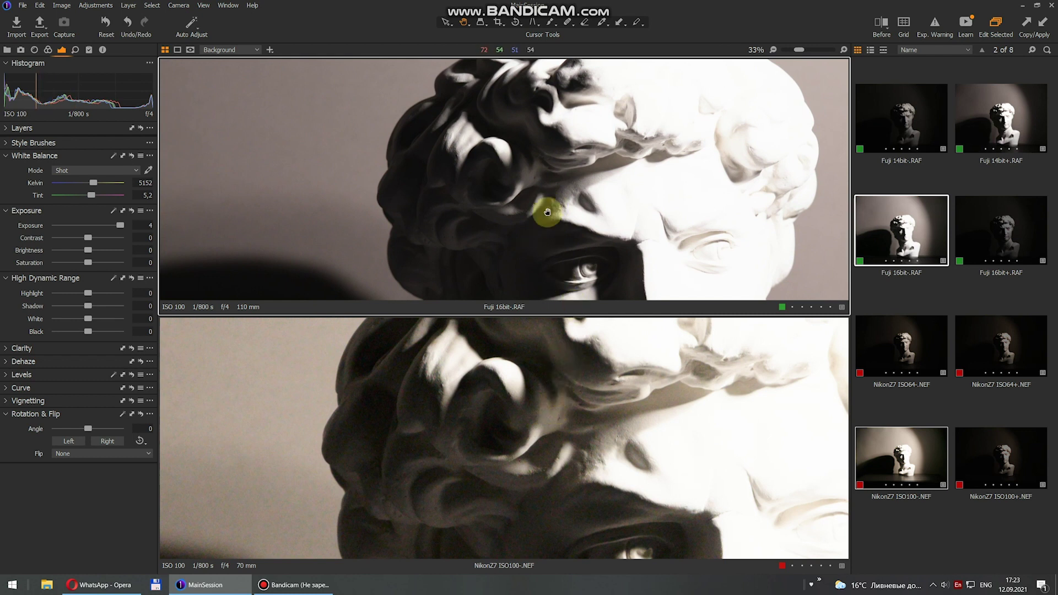
scroll(547, 212, "up", 2)
left_click(623, 422)
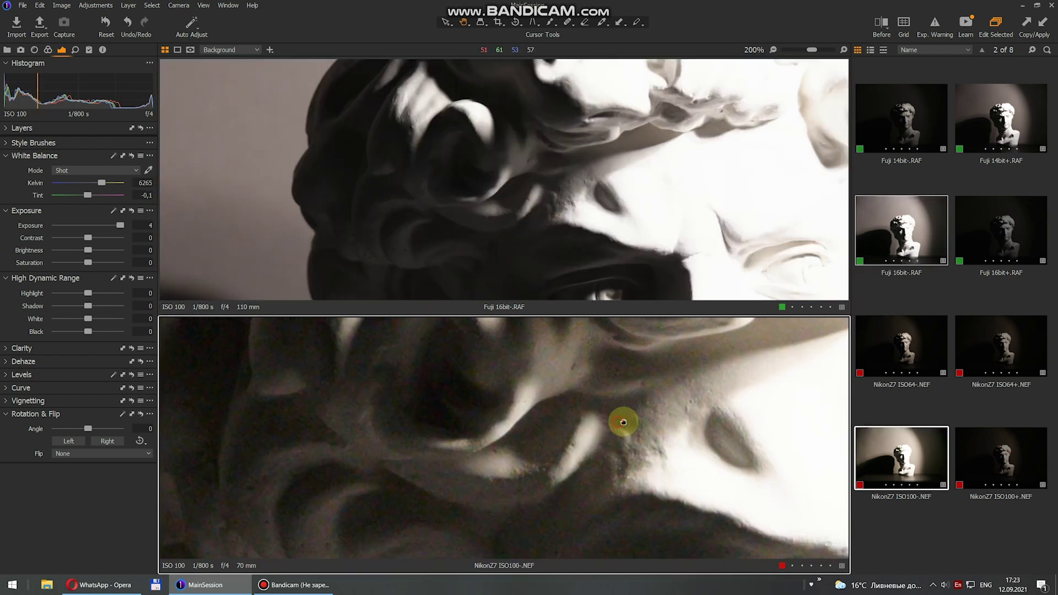
Examine shadow noise and surface detail in the bust's hair, eye and cheek in Fuji 16bit-.RAF and NikonZ7 ISO100-.NEF
left_click_drag(623, 422, 624, 422)
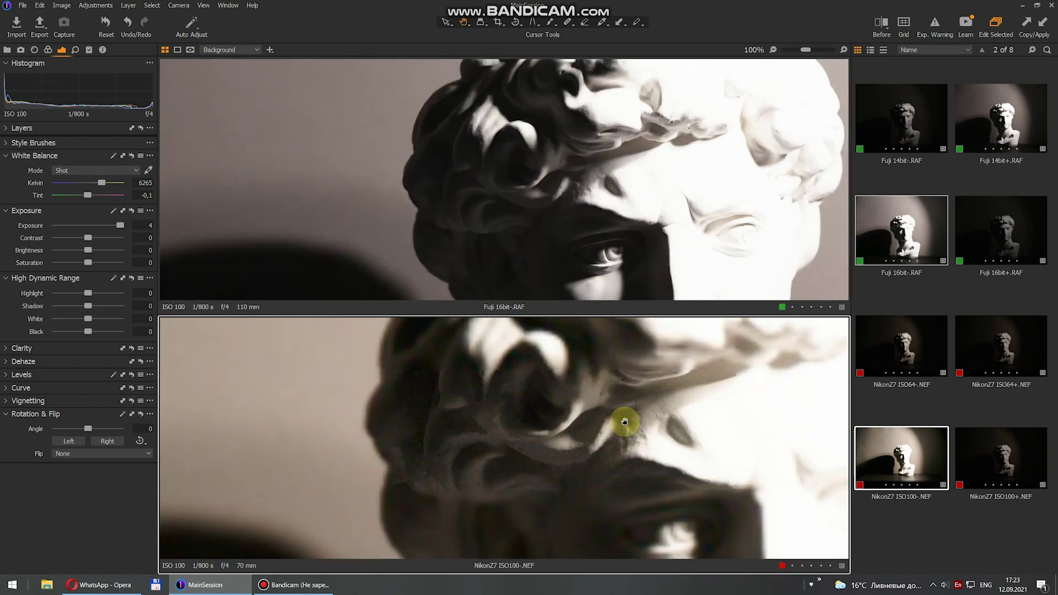
scroll(625, 421, "down", 1)
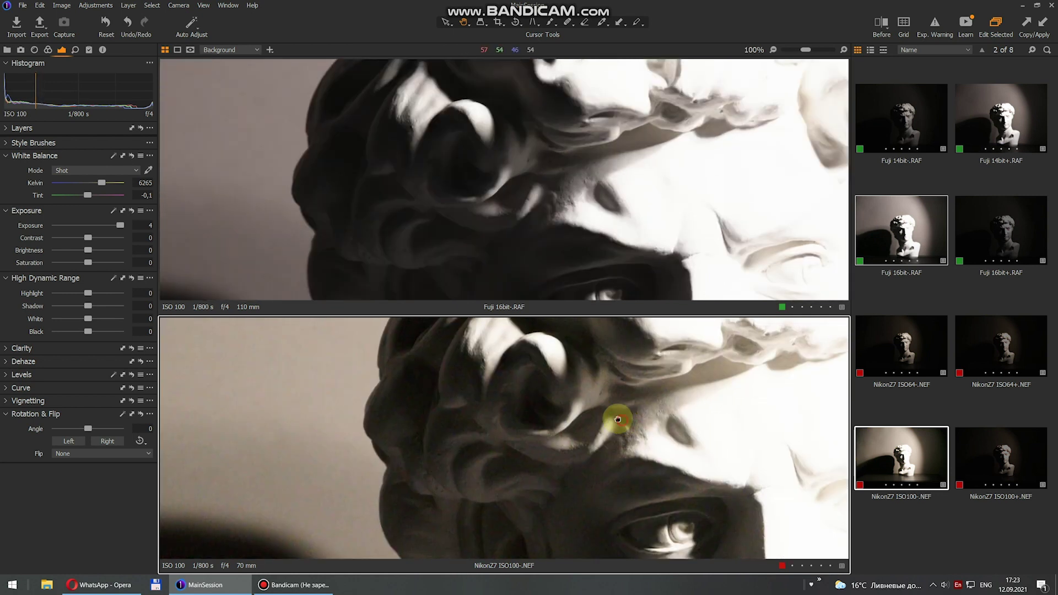
left_click_drag(619, 416, 599, 417)
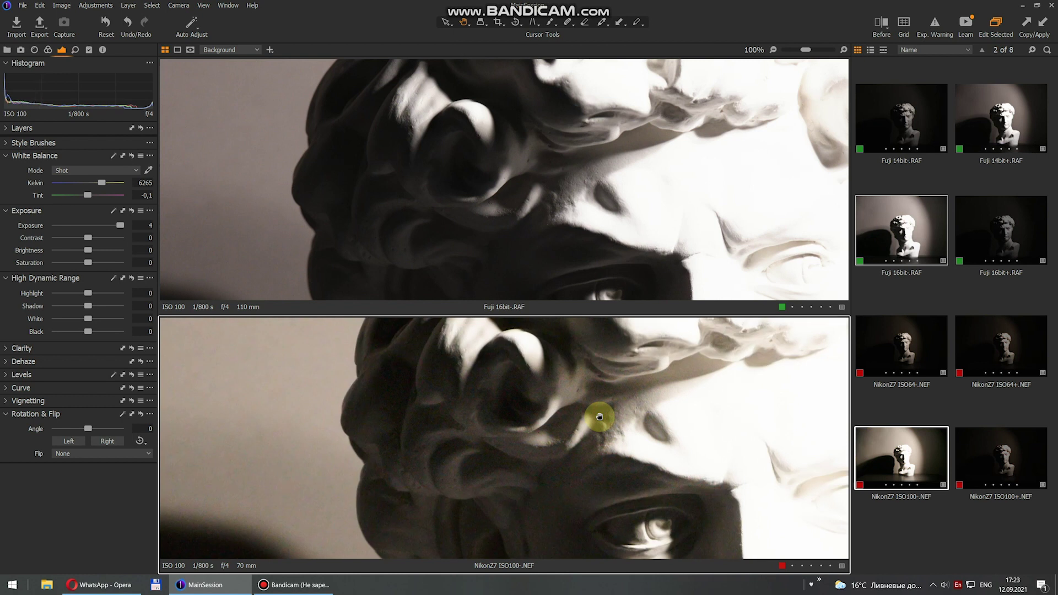
left_click_drag(578, 245, 569, 203)
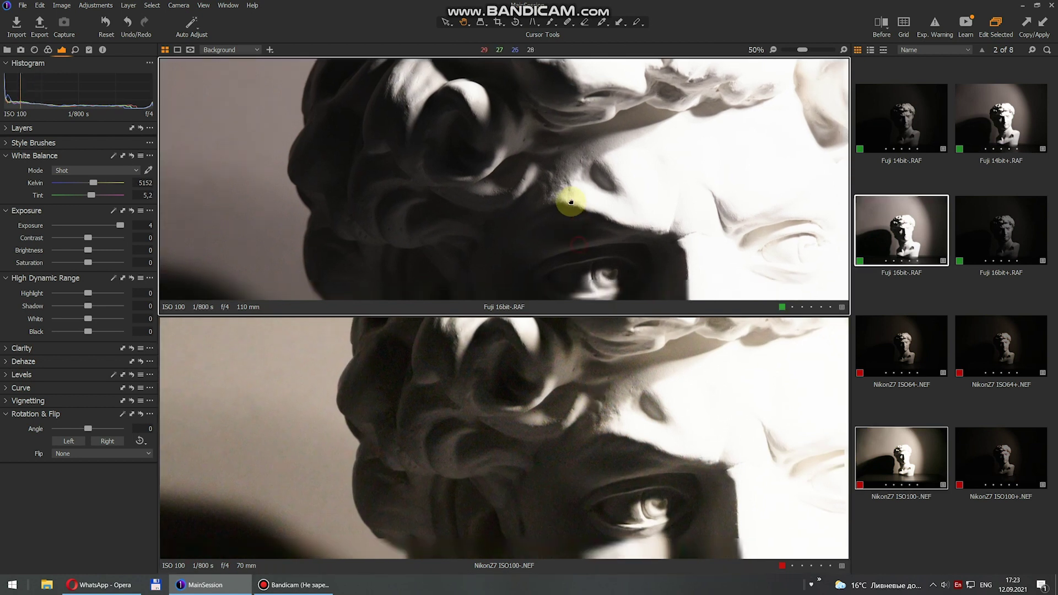
left_click_drag(598, 401, 570, 381)
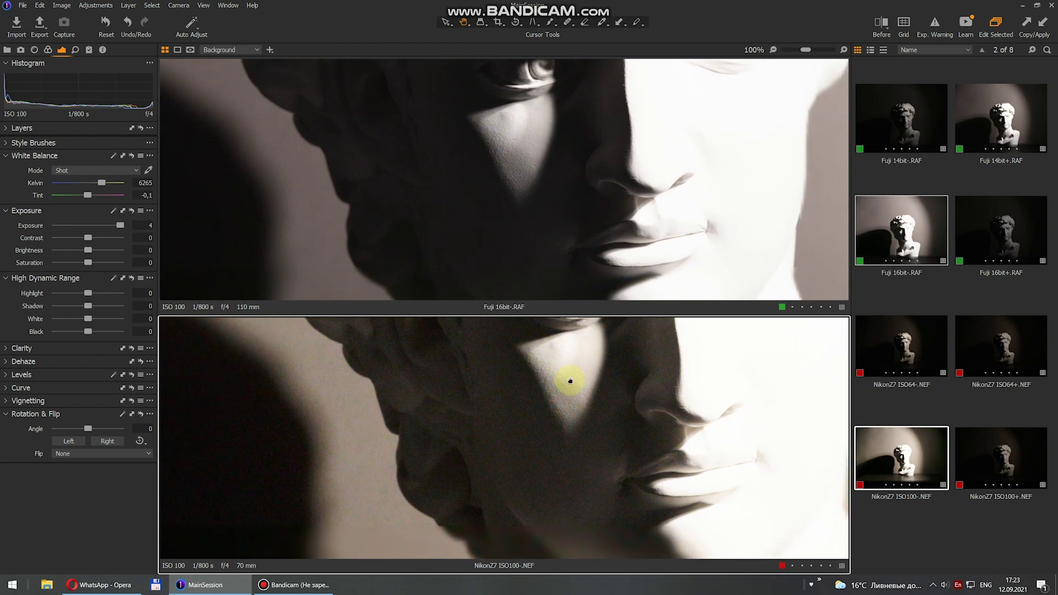
scroll(550, 412, "down", 1)
scroll(550, 413, "up", 2)
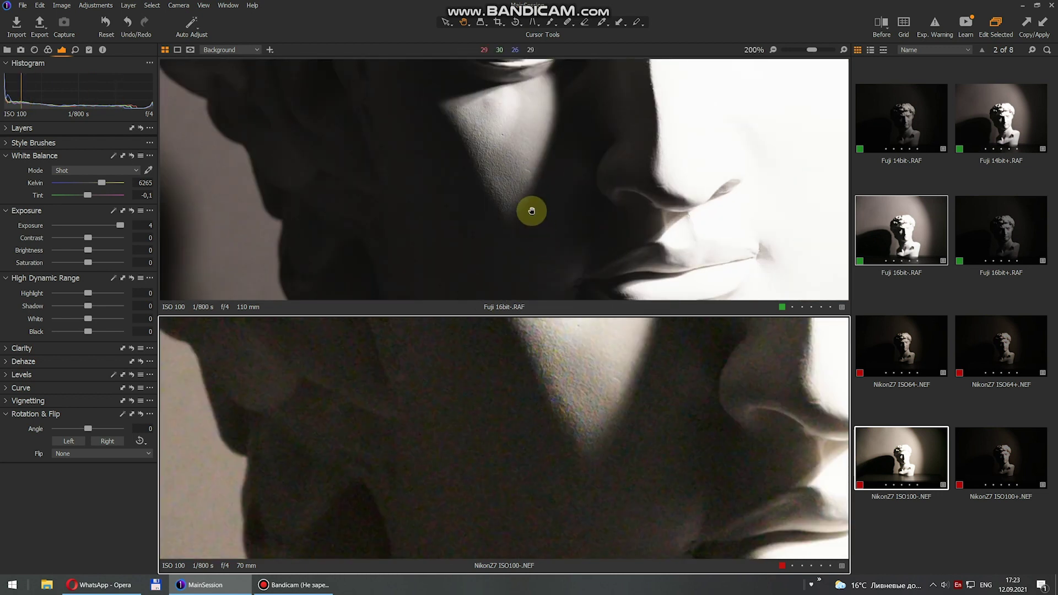
scroll(461, 160, "up", 1)
left_click_drag(464, 165, 524, 166)
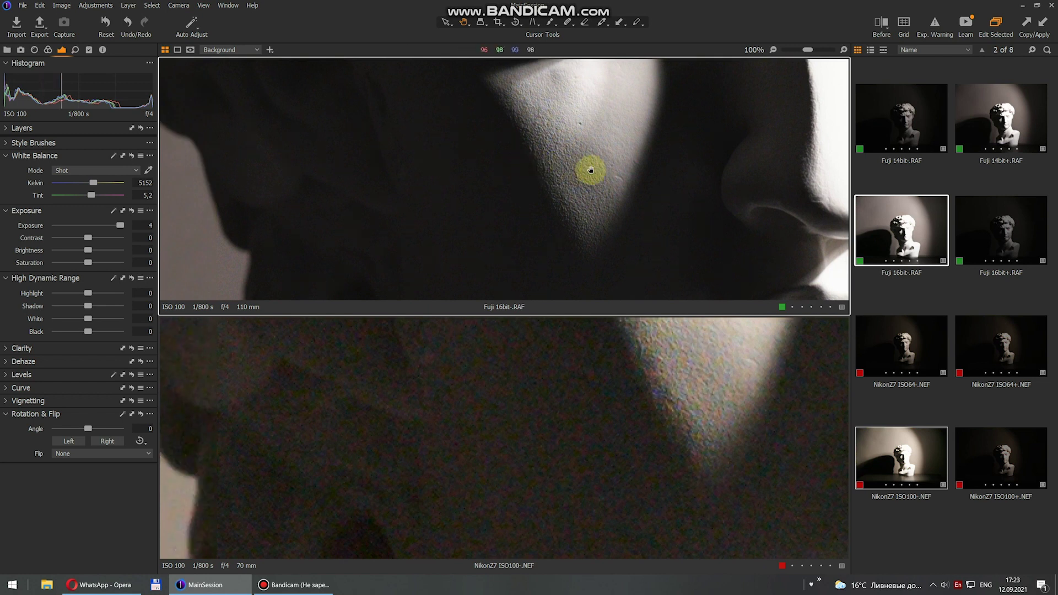
left_click_drag(640, 187, 560, 155)
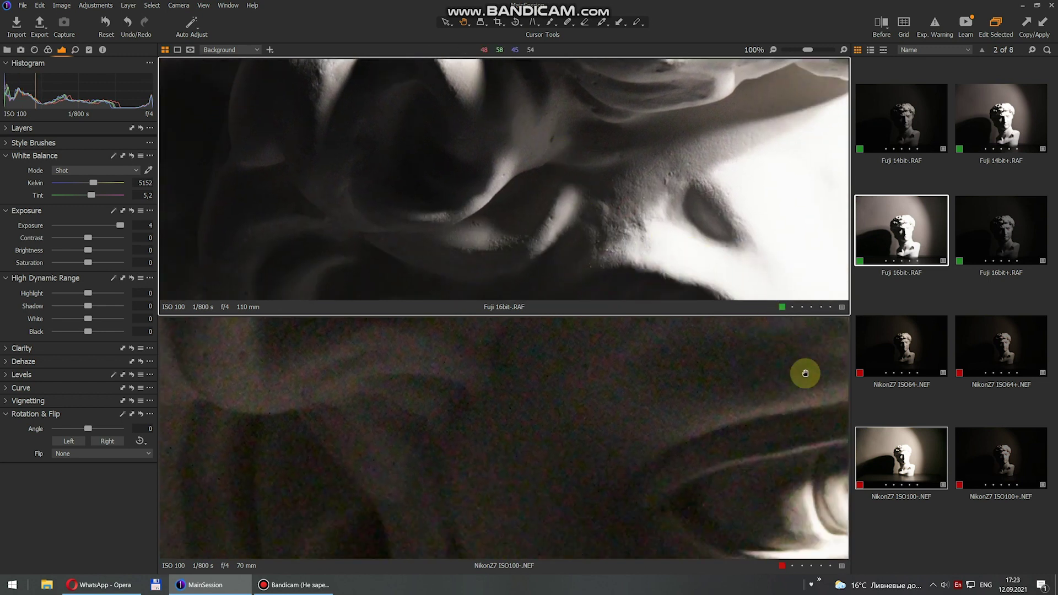
Show only Fuji 16bit-.RAF and NikonZ7 ISO64-.NEF and copy the Fuji image's exposure of 4 to the Nikon image
left_click(924, 532)
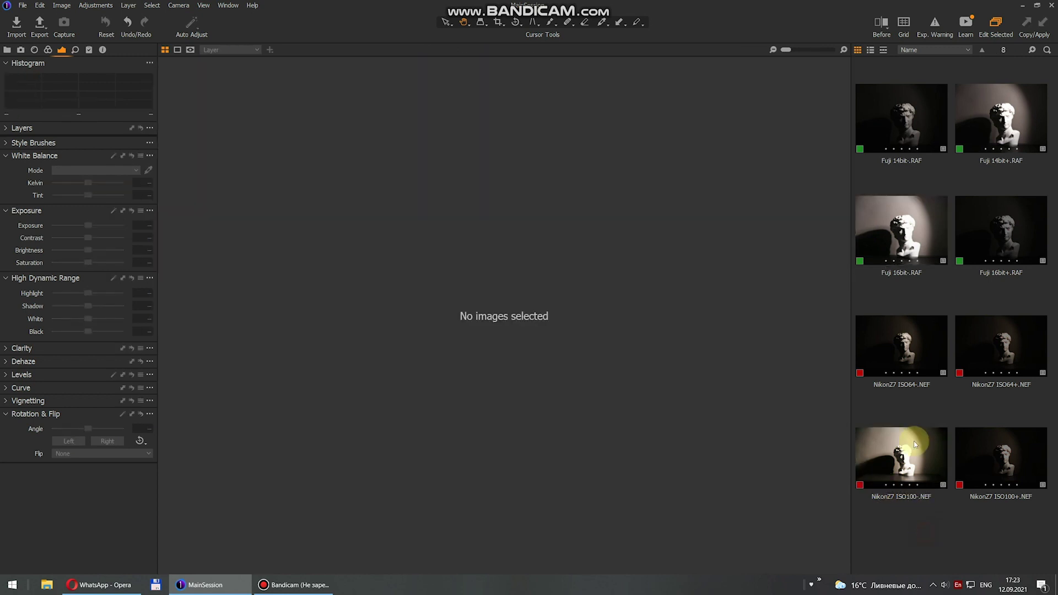
left_click(916, 361)
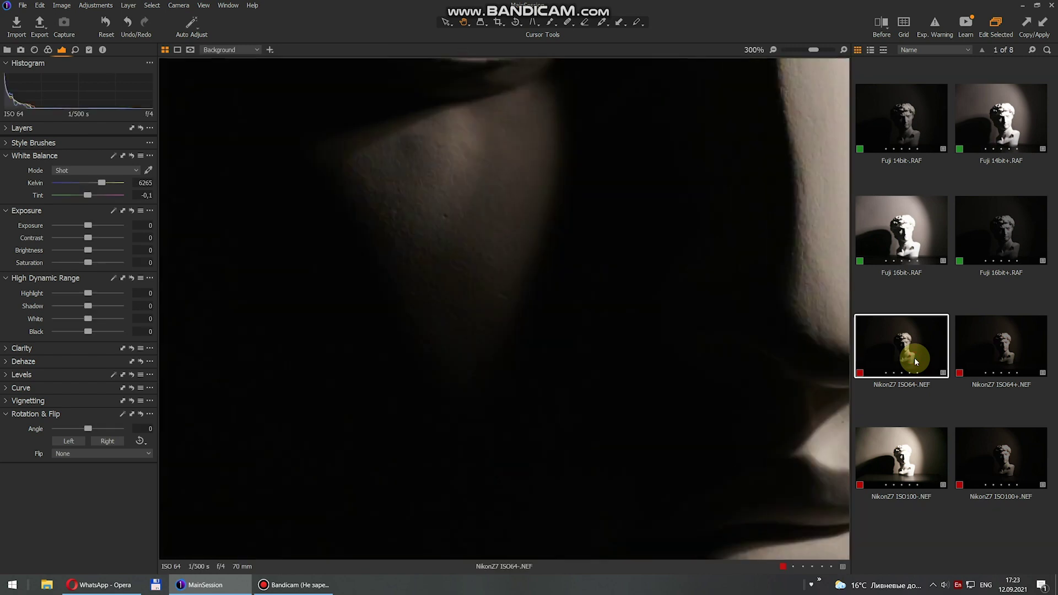
left_click(893, 236, "ctrl")
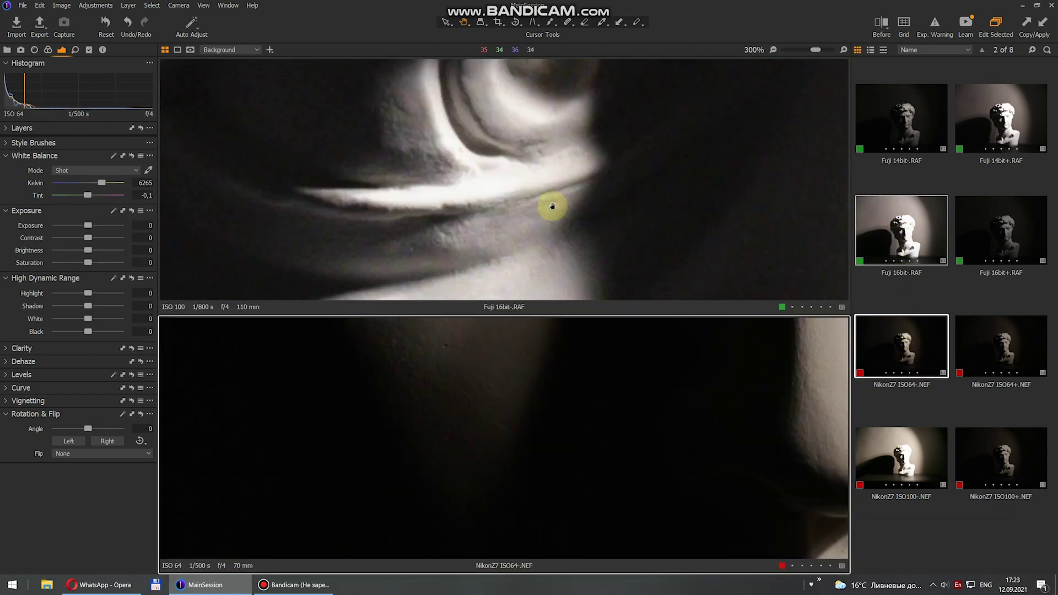
left_click(303, 198)
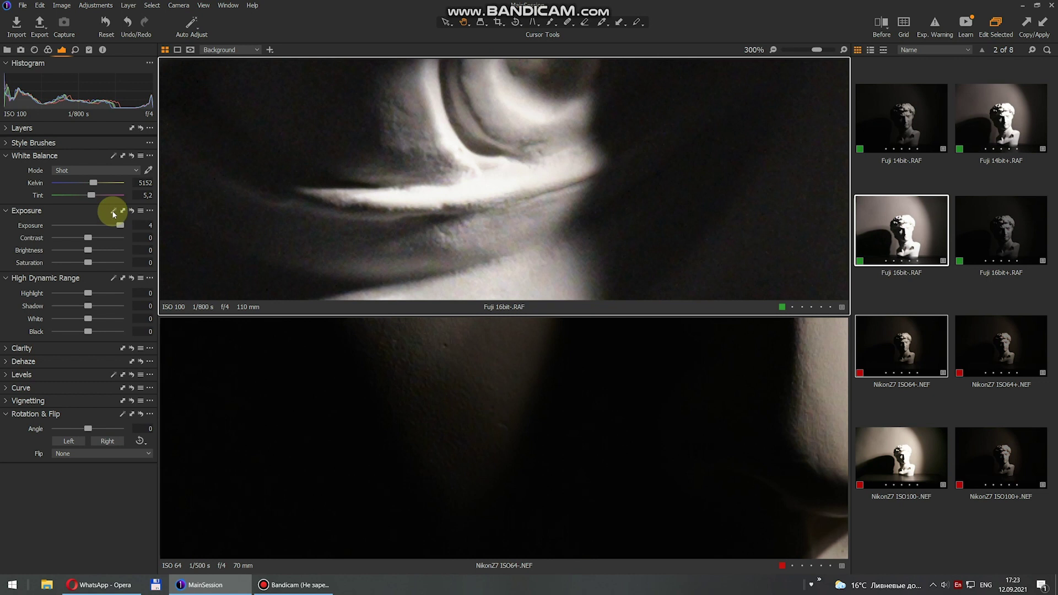
left_click(123, 211)
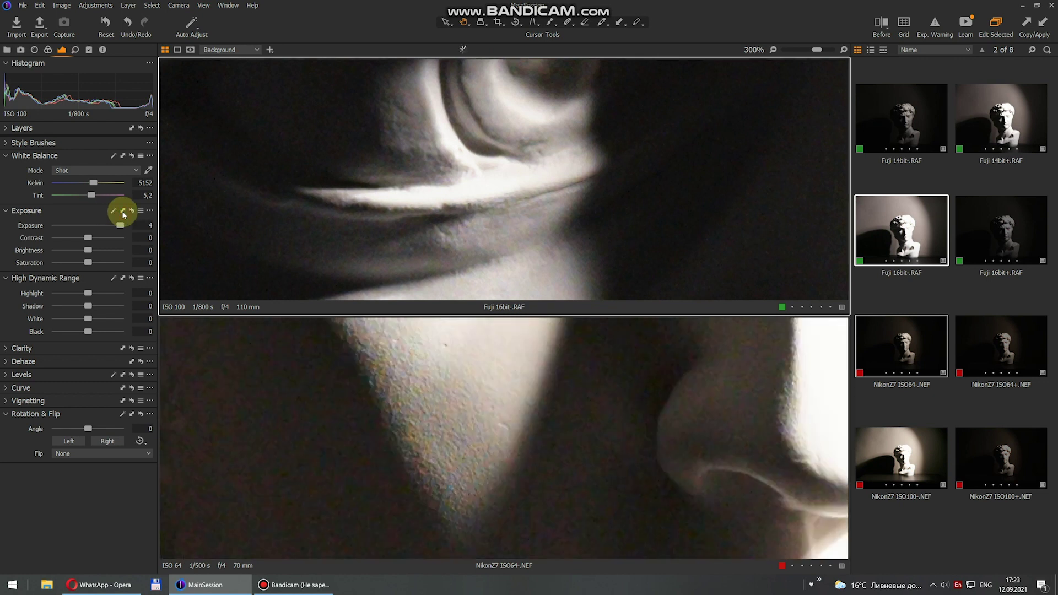
Examine shadow noise on the bust's cheek and around the nose in Fuji 16bit-.RAF and NikonZ7 ISO64-.NEF at matching magnifications
scroll(472, 414, "down", 1)
left_click(473, 415)
scroll(472, 415, "down", 1)
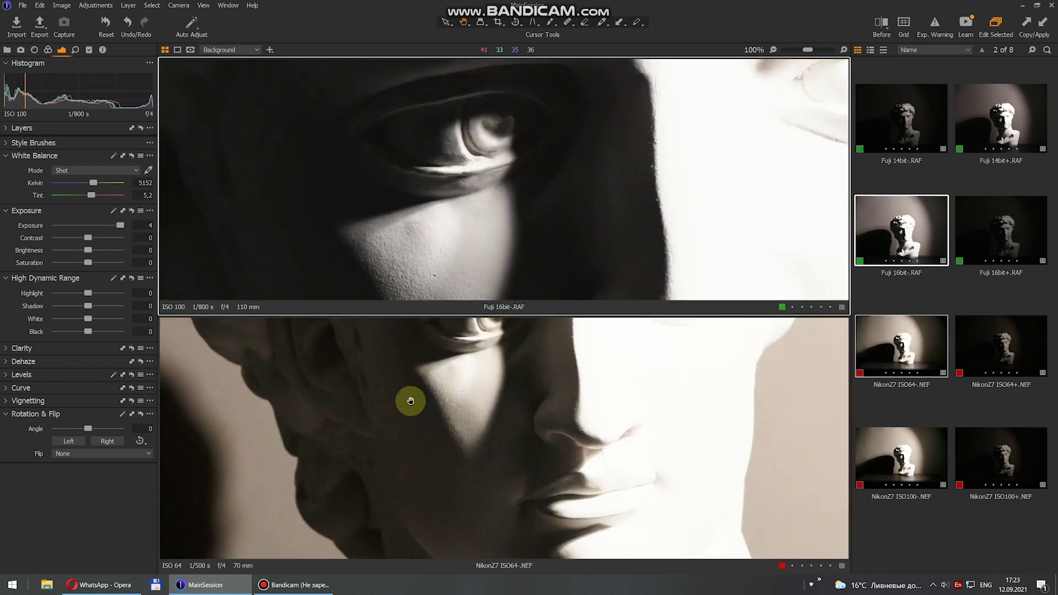
scroll(477, 411, "up", 1)
left_click_drag(538, 429, 530, 407)
left_click(564, 218)
scroll(564, 212, "down", 2)
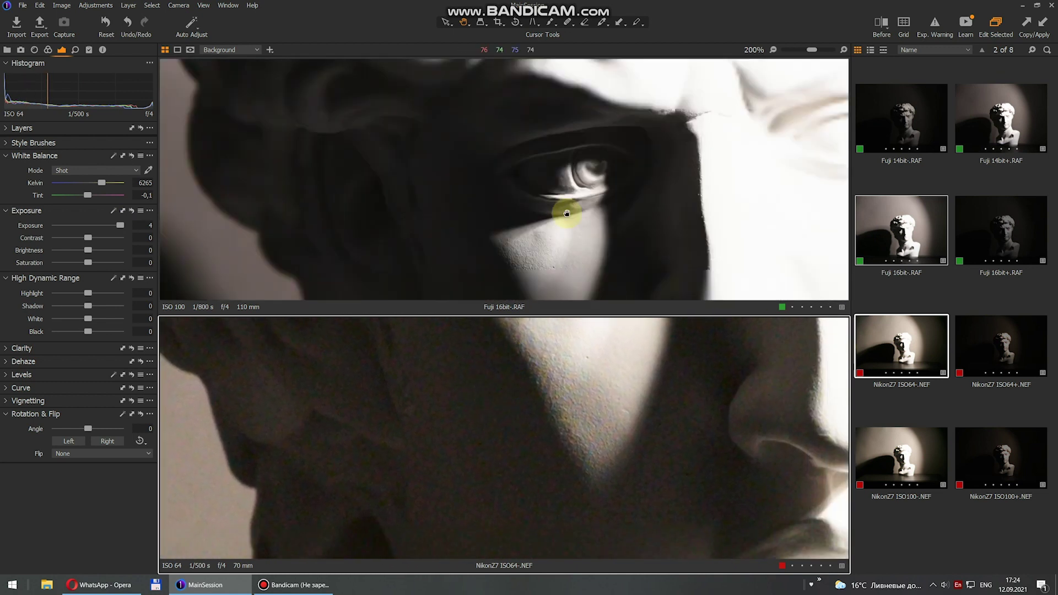
left_click_drag(565, 221, 560, 161)
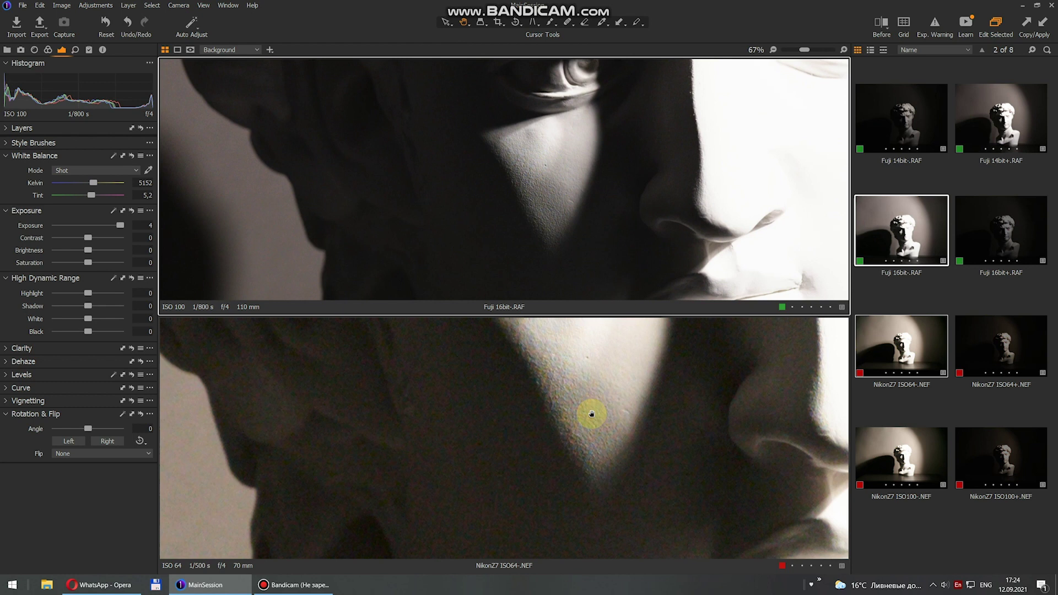
left_click(649, 440)
scroll(708, 395, "up", 2)
left_click_drag(709, 394, 638, 435)
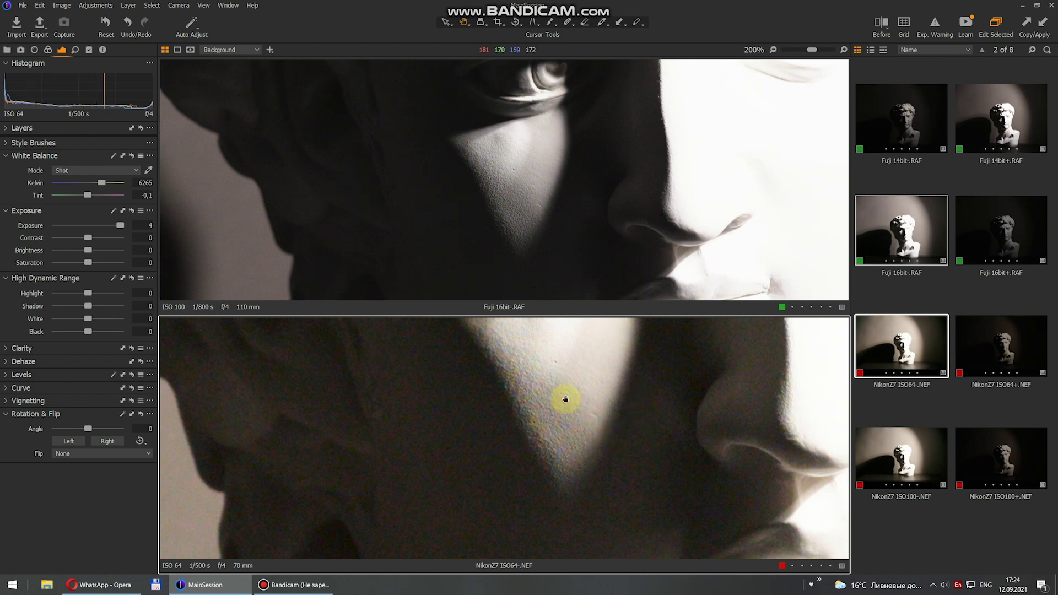
mouse_move(512, 382)
left_mouse_down()
mouse_move(618, 391)
mouse_move(518, 391)
left_mouse_up()
scroll(542, 392, "down", 1)
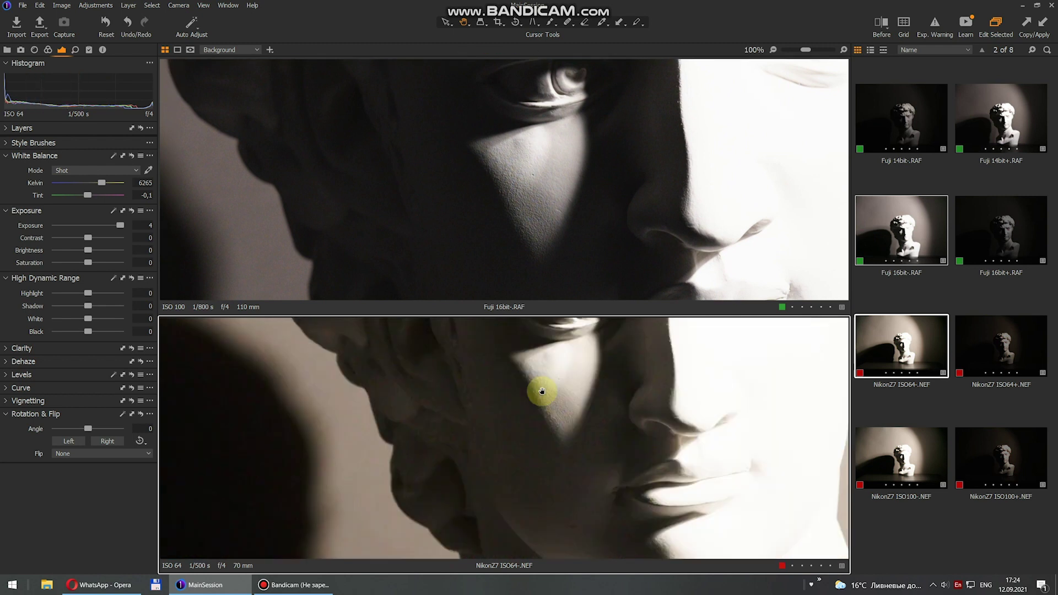
scroll(561, 394, "up", 1)
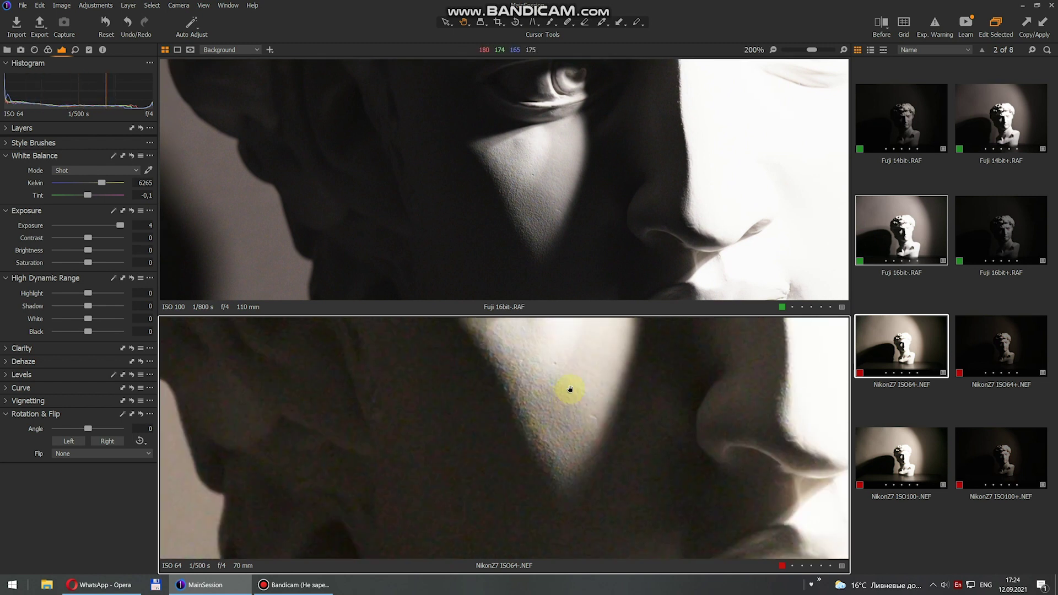
mouse_move(554, 191)
left_mouse_down()
mouse_move(644, 189)
mouse_move(517, 213)
mouse_move(527, 238)
mouse_move(496, 146)
mouse_move(489, 231)
mouse_move(537, 174)
mouse_move(574, 214)
mouse_move(569, 165)
mouse_move(538, 233)
mouse_move(545, 155)
mouse_move(566, 206)
mouse_move(578, 314)
left_mouse_up()
left_click_drag(640, 463, 610, 411)
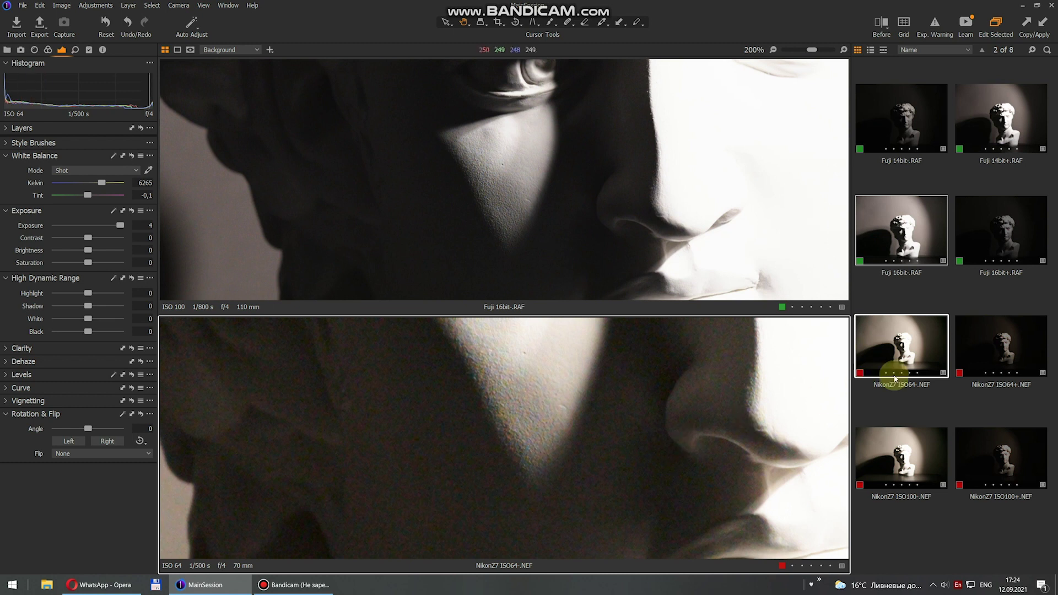
Show only Fuji 14bit-.RAF and Fuji 16bit-.RAF and copy the 16-bit image's exposure of 4 to the 14-bit image
left_click(920, 290)
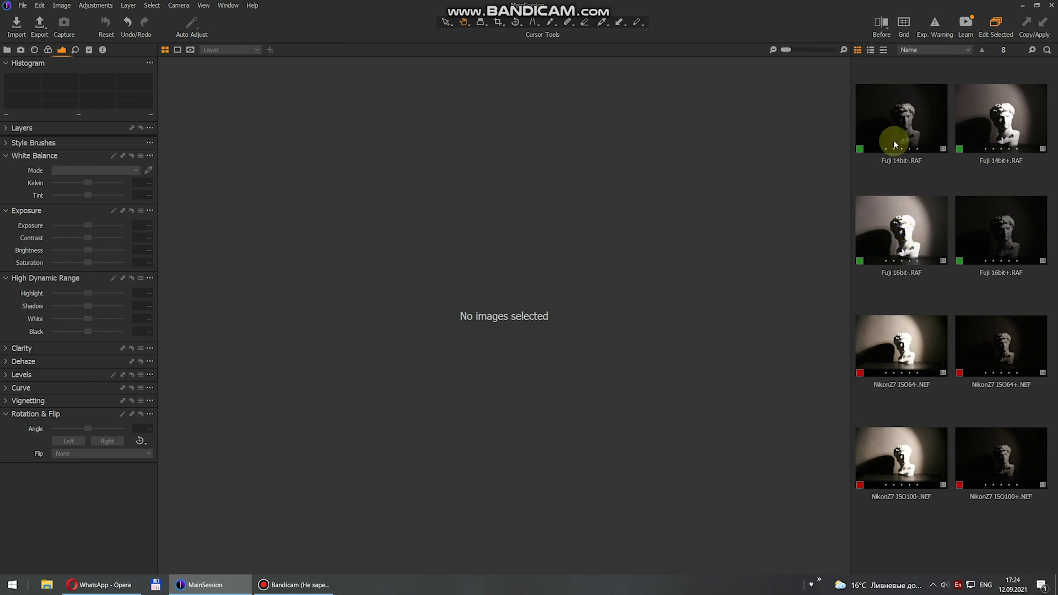
left_click(889, 122)
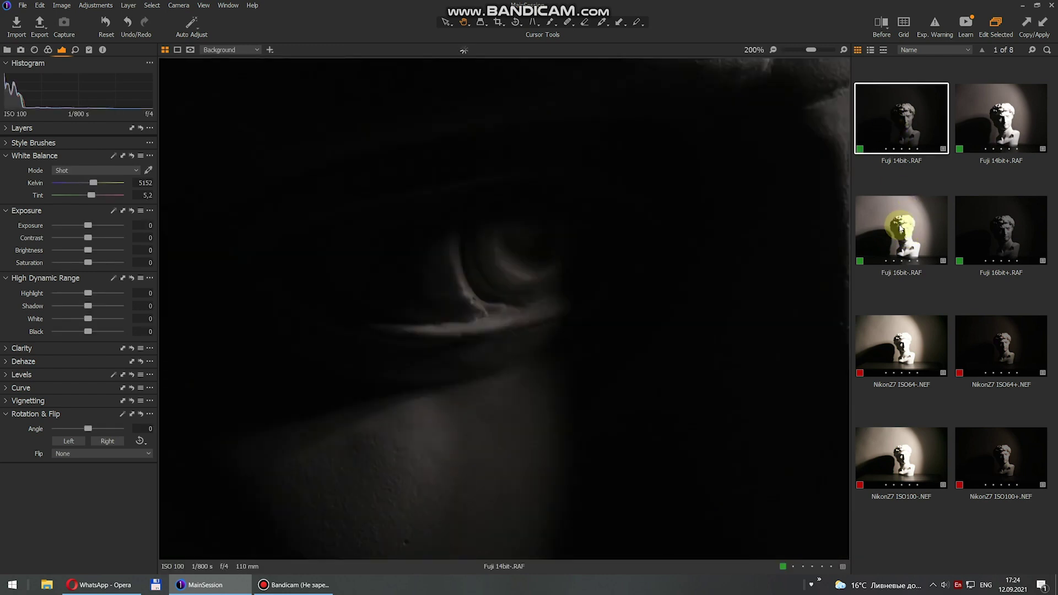
left_click(901, 229, "ctrl")
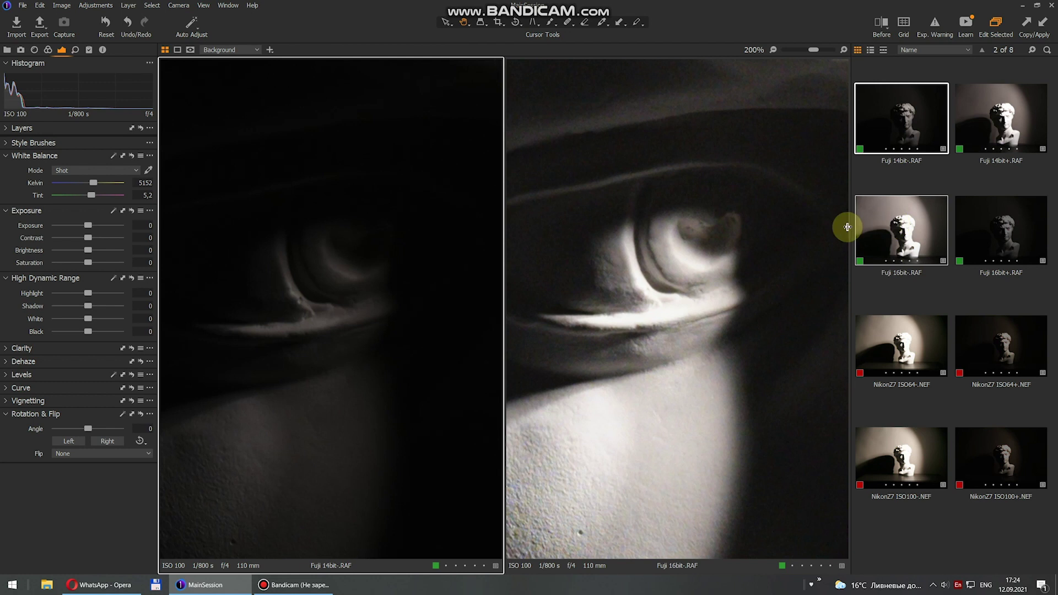
left_click(604, 254)
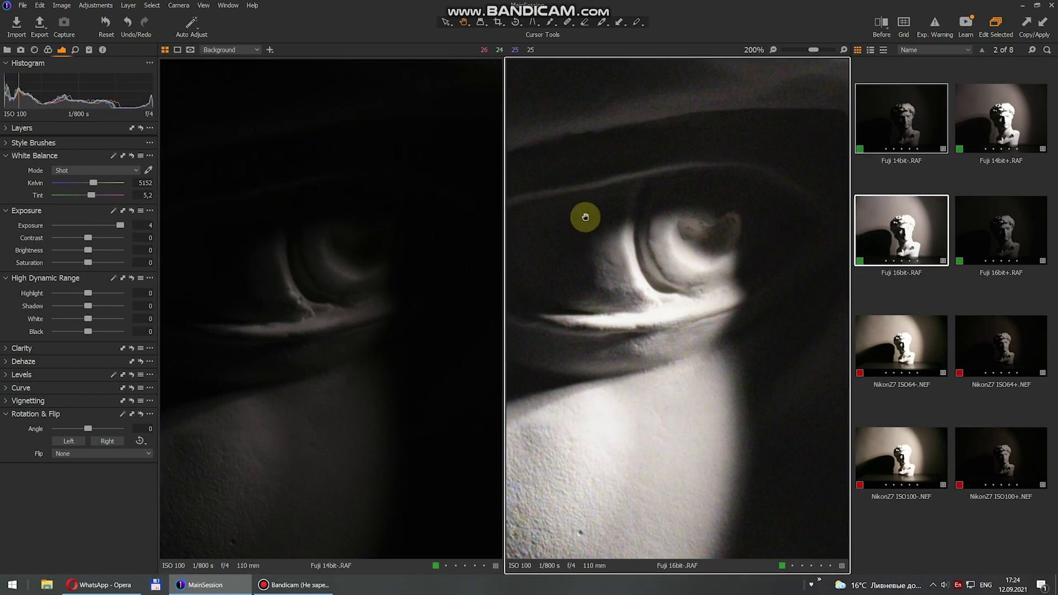
left_click(375, 213)
left_click(606, 231)
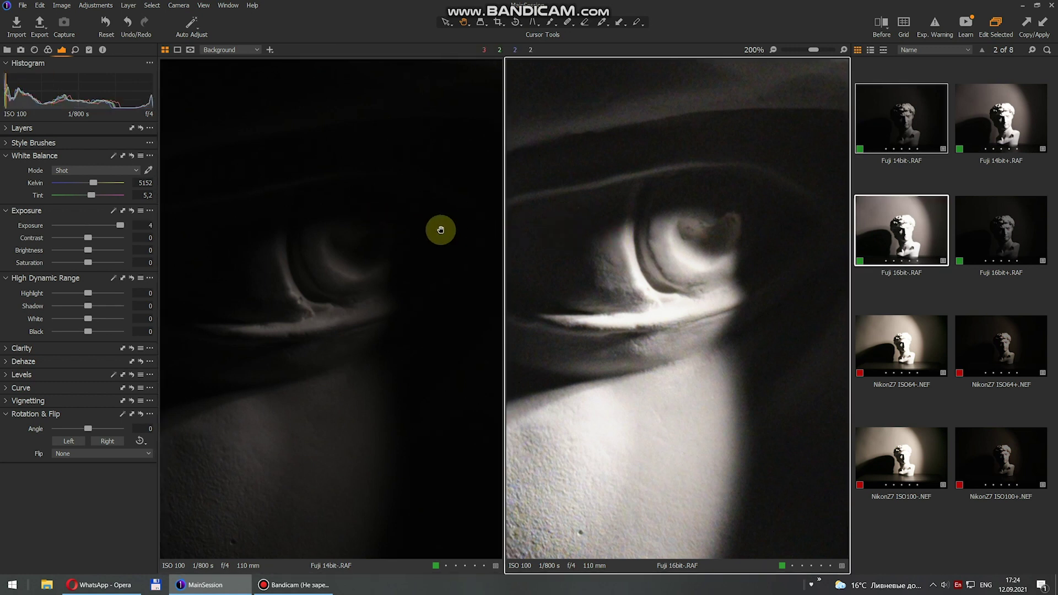
left_click(124, 279)
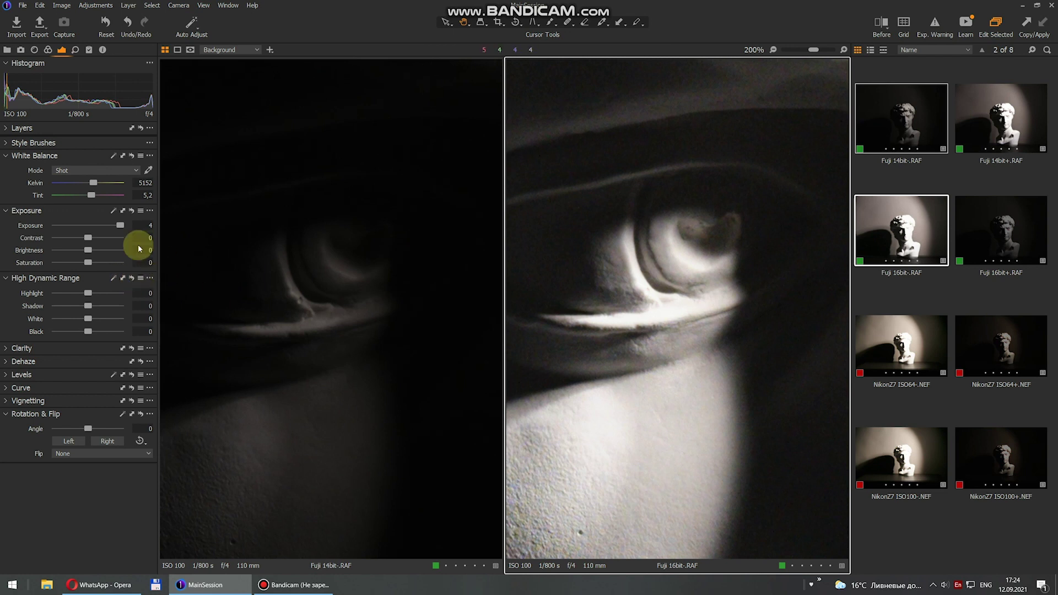
left_click(122, 211)
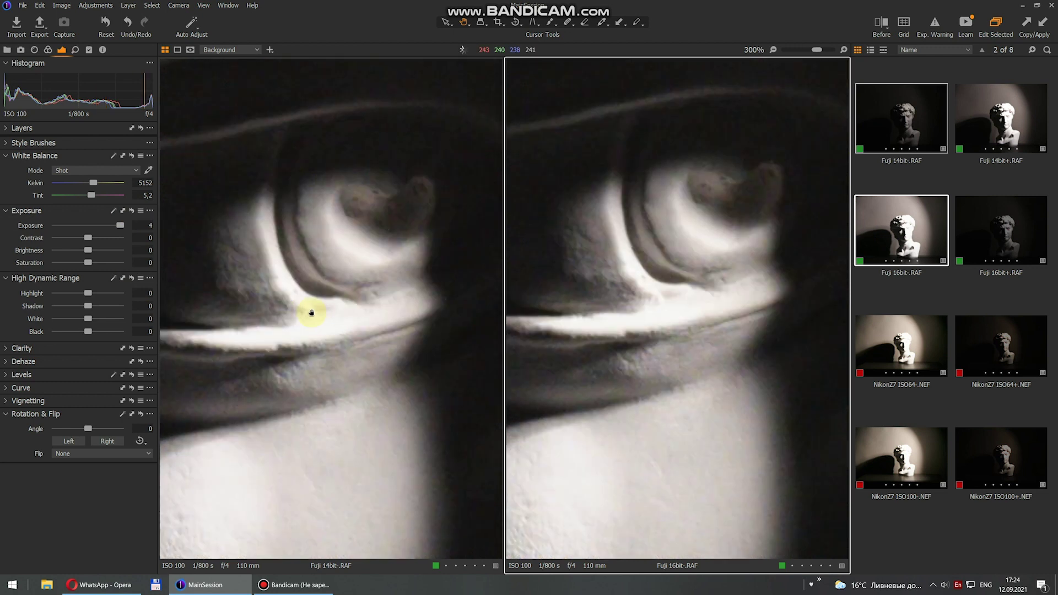
Examine shadow noise around the bust's eye, cheek, background shadow and neck in Fuji 14bit-.RAF and Fuji 16bit-.RAF
scroll(310, 312, "down", 1)
left_click_drag(361, 376, 377, 288)
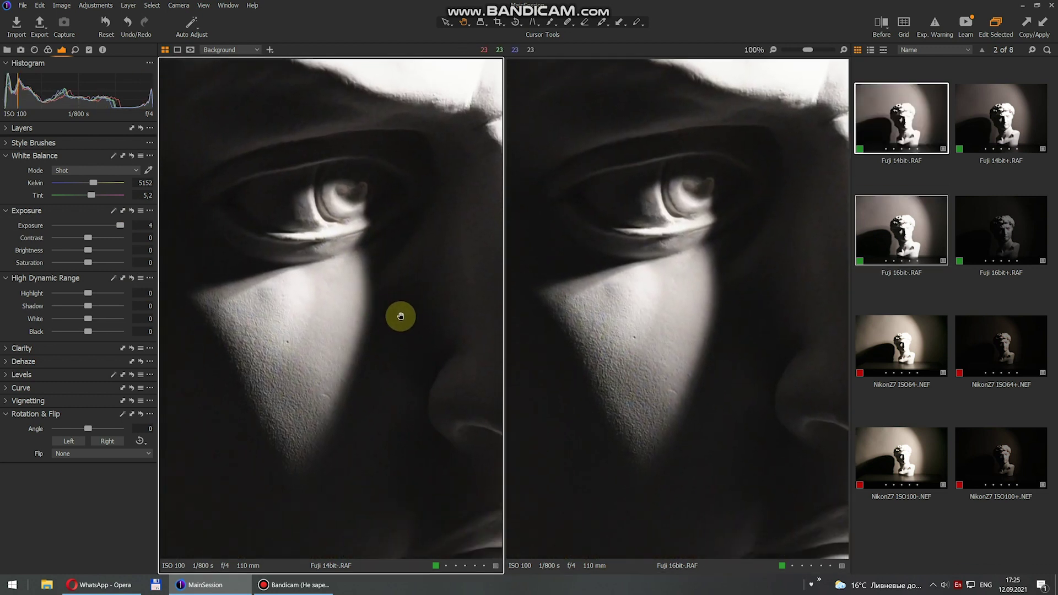
scroll(401, 313, "up", 1)
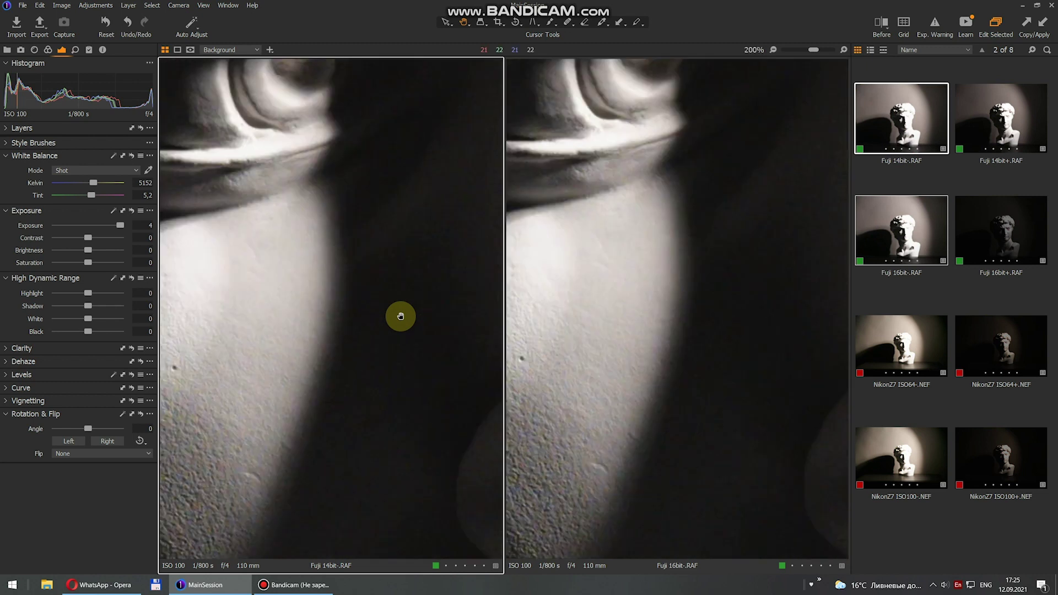
left_click_drag(322, 343, 424, 300)
mouse_move(306, 347)
left_mouse_down()
mouse_move(424, 297)
mouse_move(368, 307)
mouse_move(402, 272)
mouse_move(373, 237)
mouse_move(347, 246)
mouse_move(300, 303)
mouse_move(406, 241)
mouse_move(386, 300)
left_mouse_up()
scroll(336, 233, "down", 3)
scroll(338, 299, "up", 2)
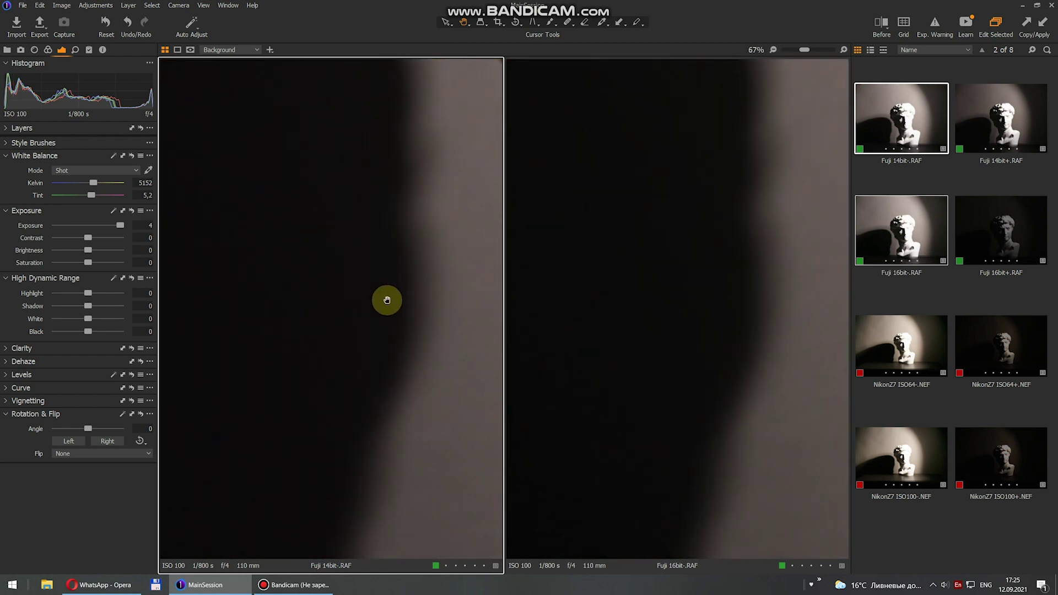
left_click_drag(440, 300, 371, 314)
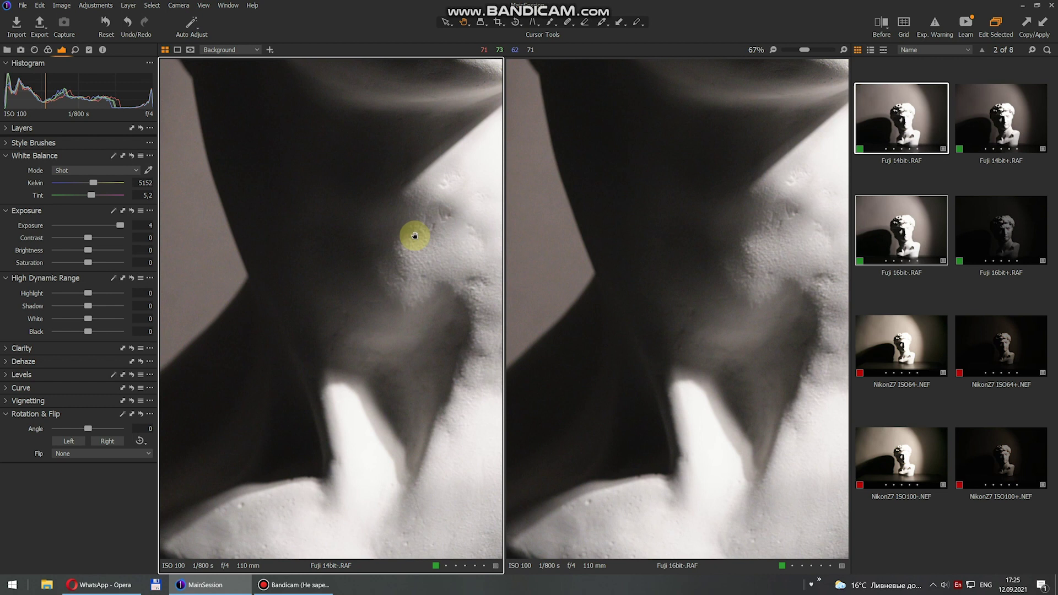
Show only Fuji 14bit+.RAF and Fuji 16bit+.RAF and copy the 16-bit image's exposure of -4 to the 14-bit image
left_click(1000, 243)
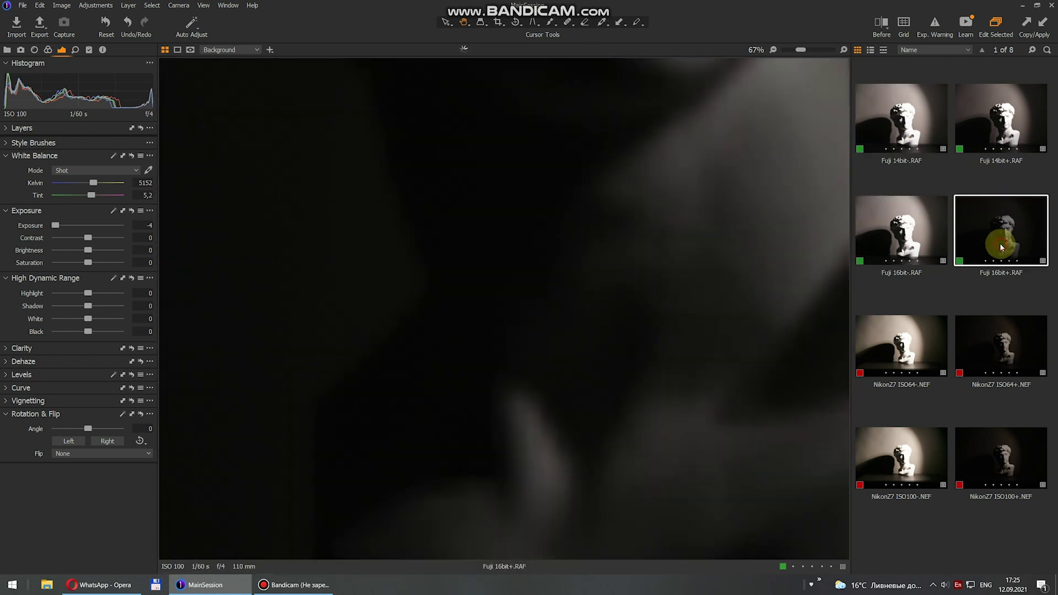
left_click(1002, 116, "ctrl")
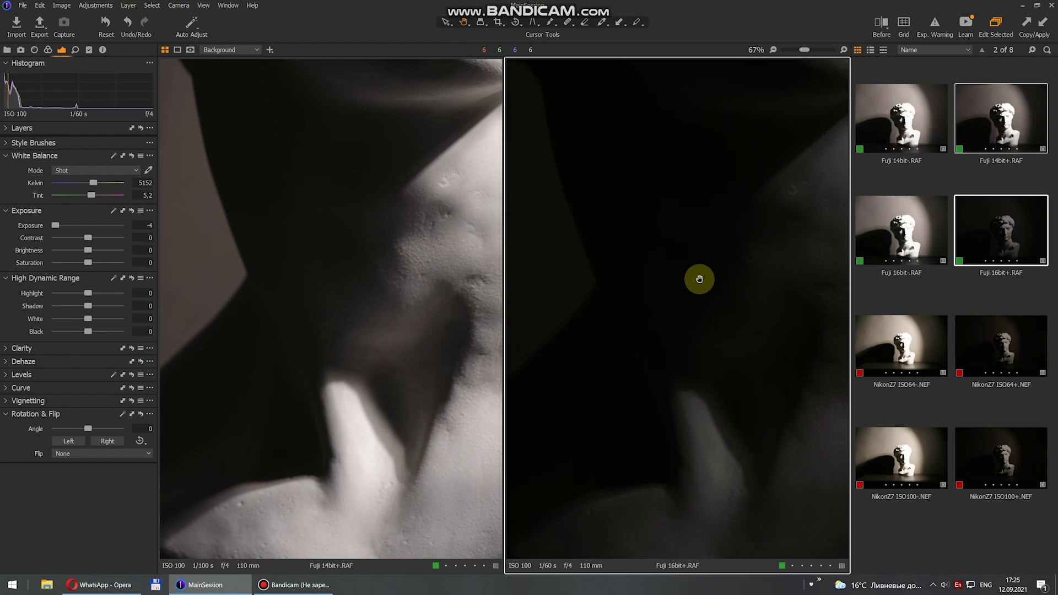
left_click(392, 259)
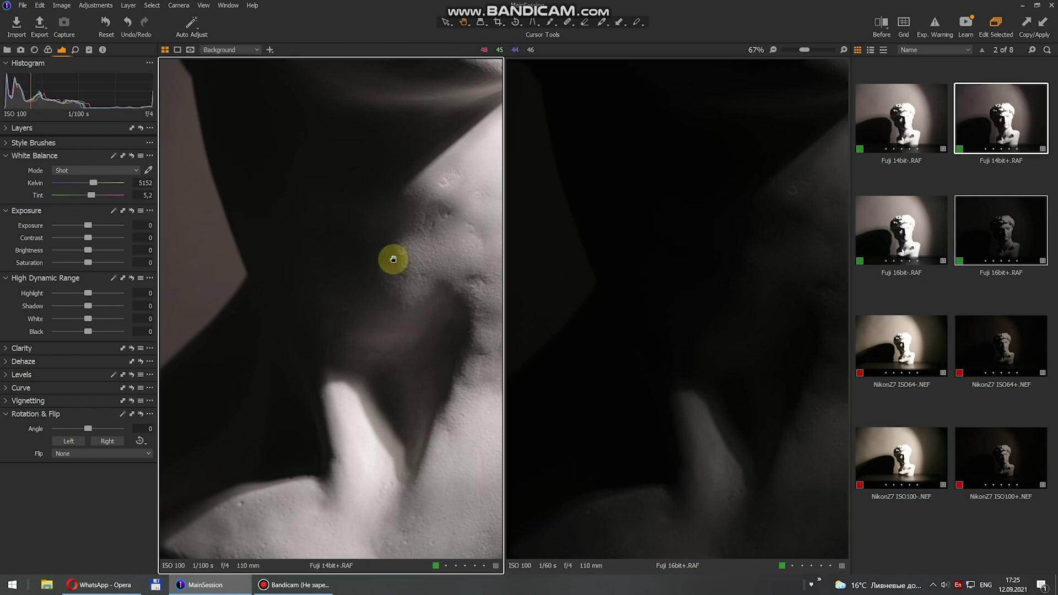
left_click(551, 267)
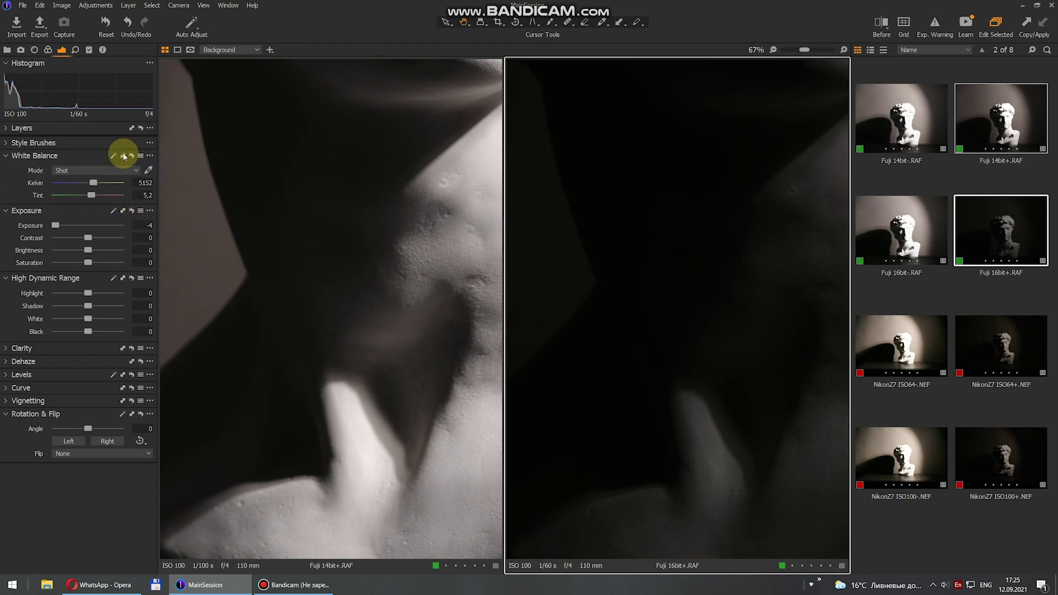
left_click(124, 211)
left_click(373, 268)
Examine recovered highlights around the bust's eye, nose and cheek in Fuji 14bit+.RAF and Fuji 16bit+.RAF at up to 100% magnification
left_click_drag(373, 269, 368, 305)
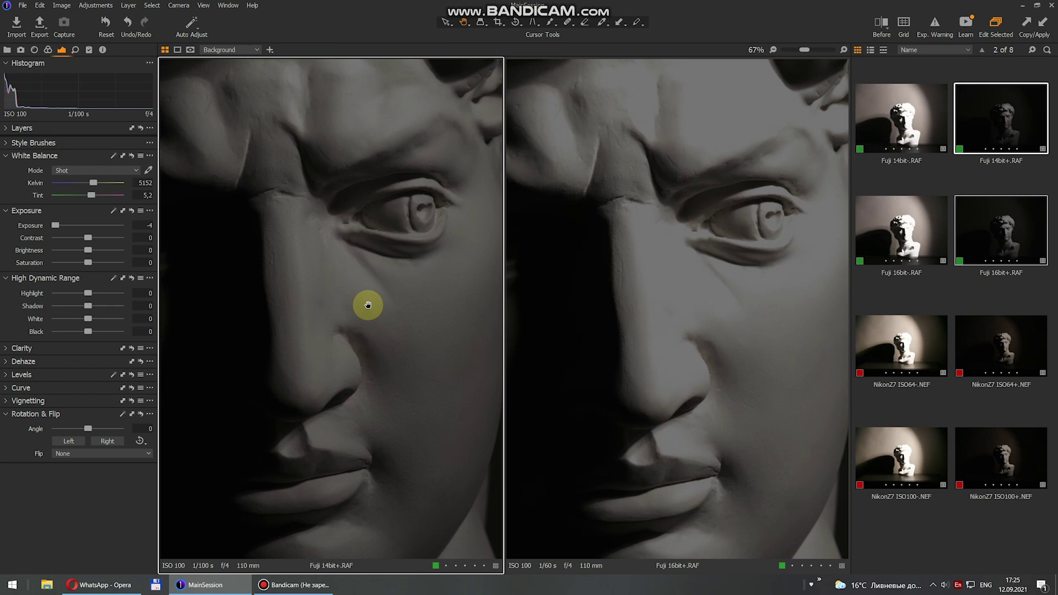
left_click_drag(368, 305, 341, 295)
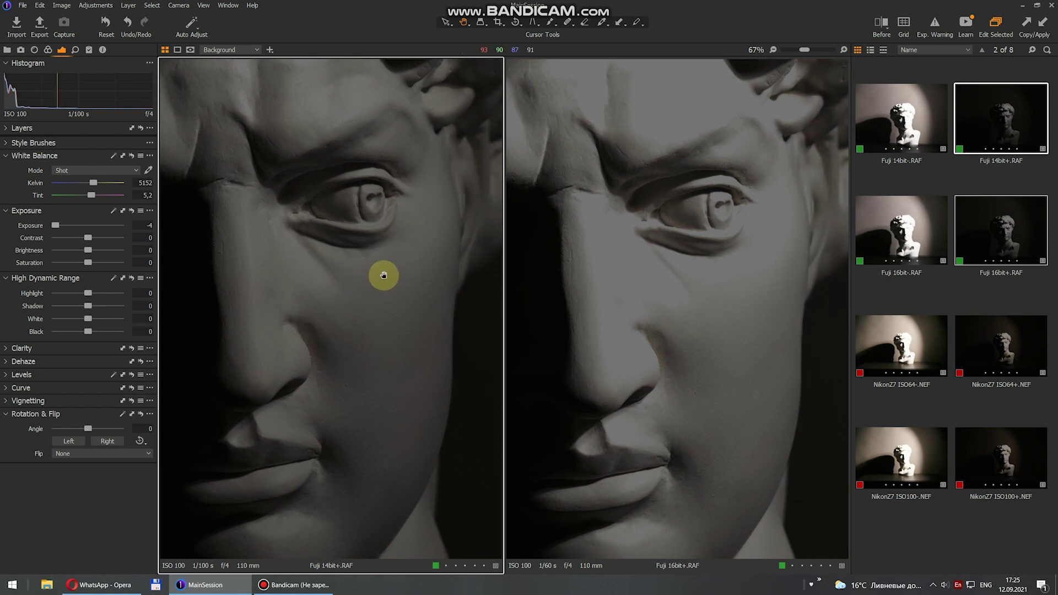
scroll(384, 274, "up", 1)
left_click_drag(342, 279, 373, 270)
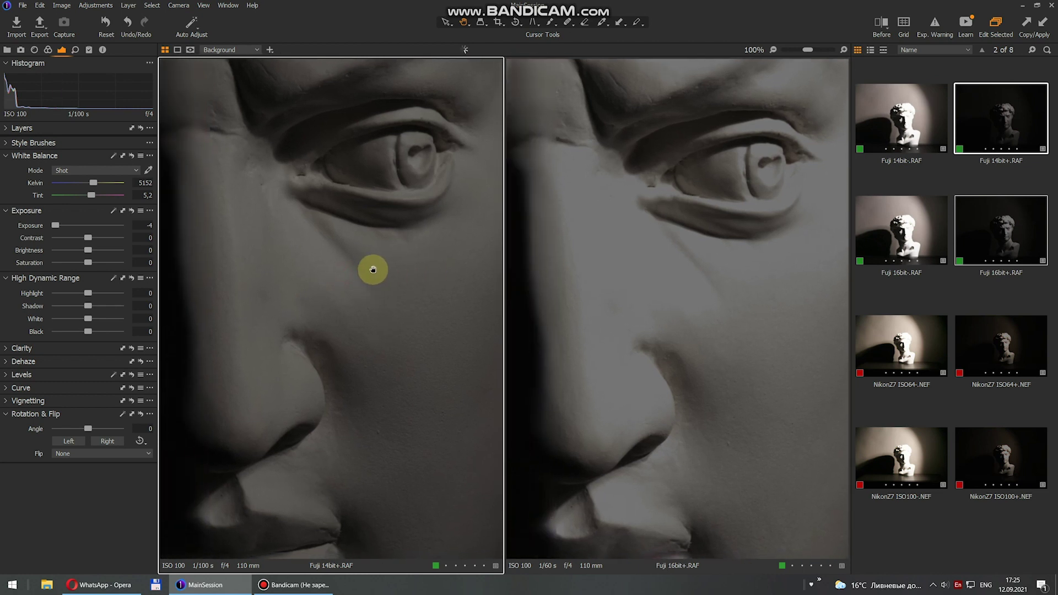
Display Fuji 14bit+.RAF and Fuji 16bit+.RAF side by side again and compare the face at 50% and the whole bust at 17%
left_click(998, 121)
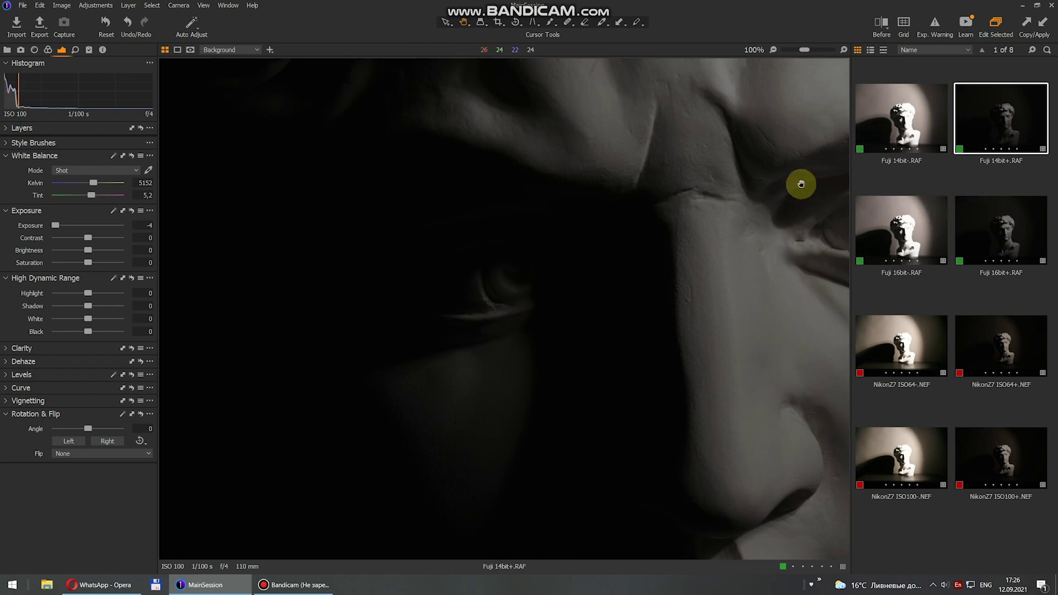
left_click(995, 227, "shift")
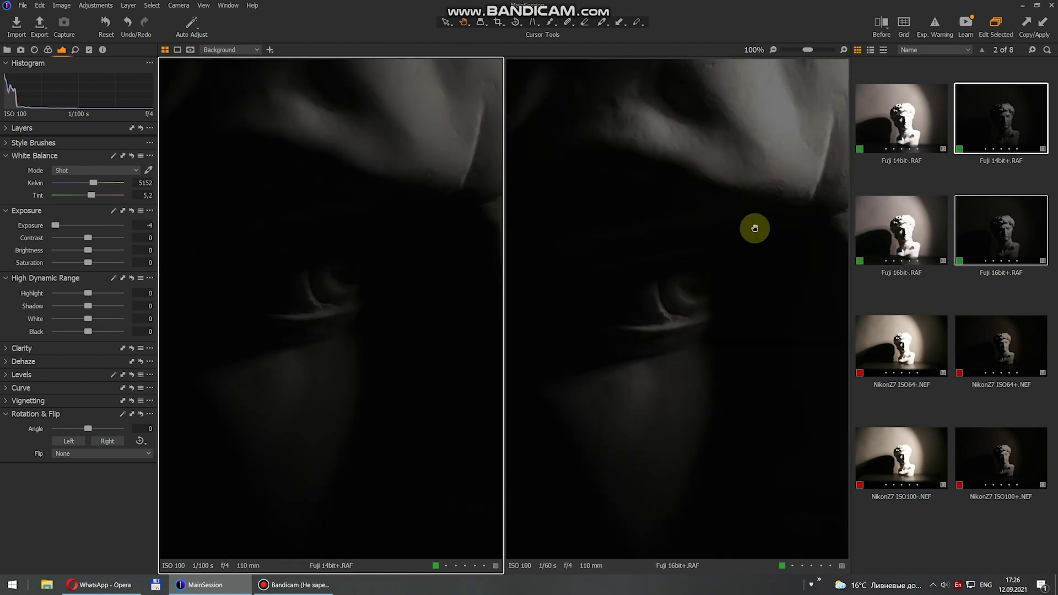
scroll(732, 229, "down", 1)
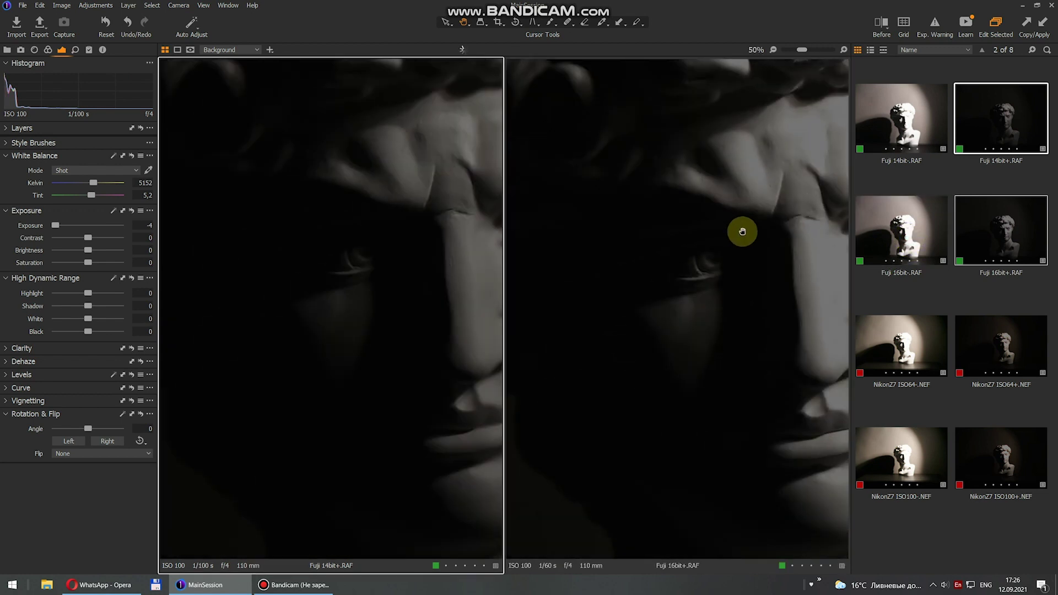
left_click(609, 244)
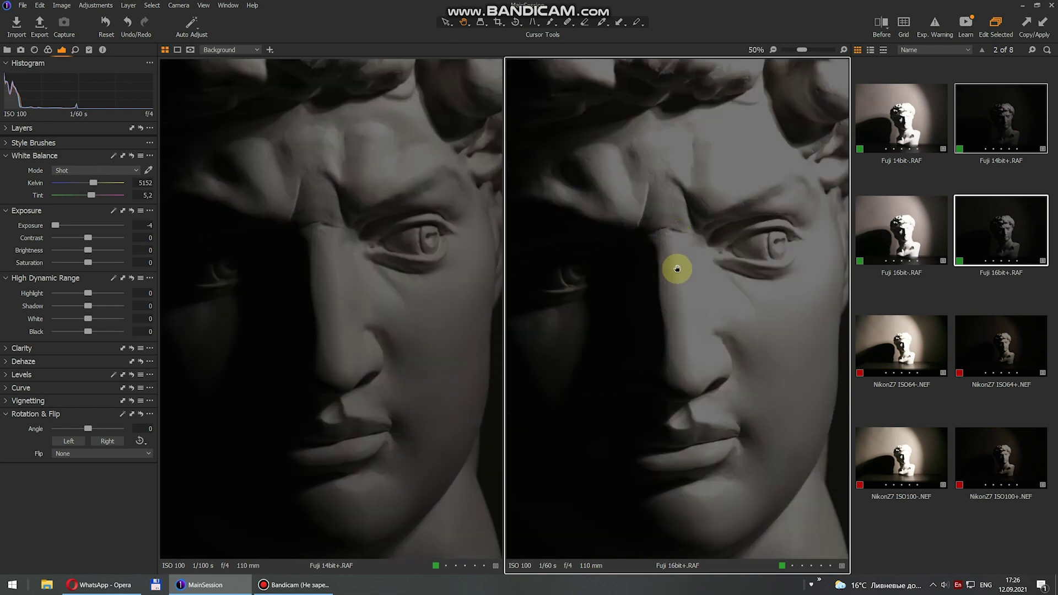
left_click(677, 269)
left_click_drag(677, 269, 746, 263)
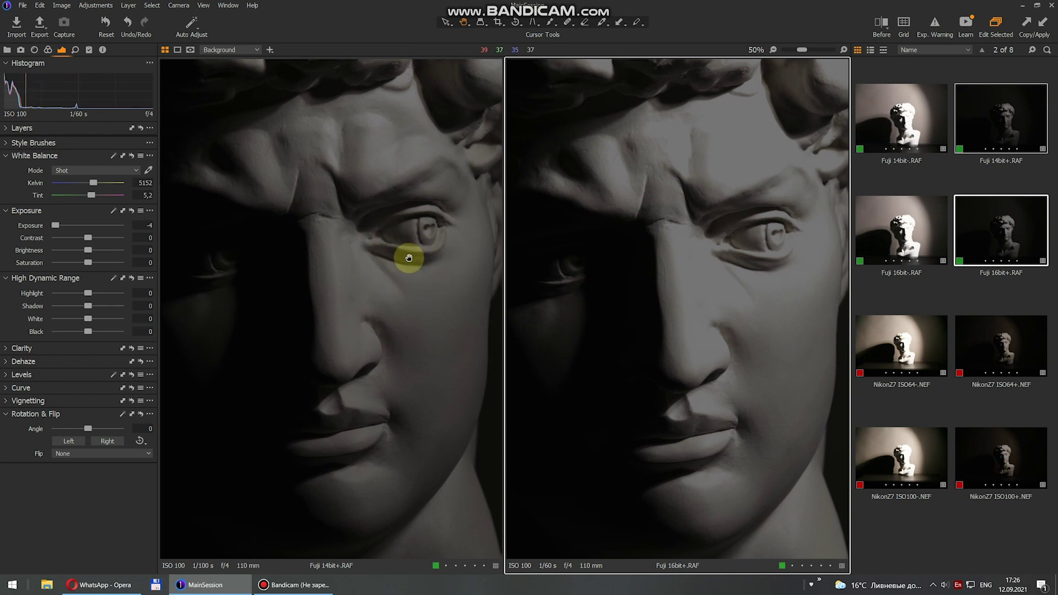
scroll(408, 258, "down", 1)
scroll(409, 257, "down", 3)
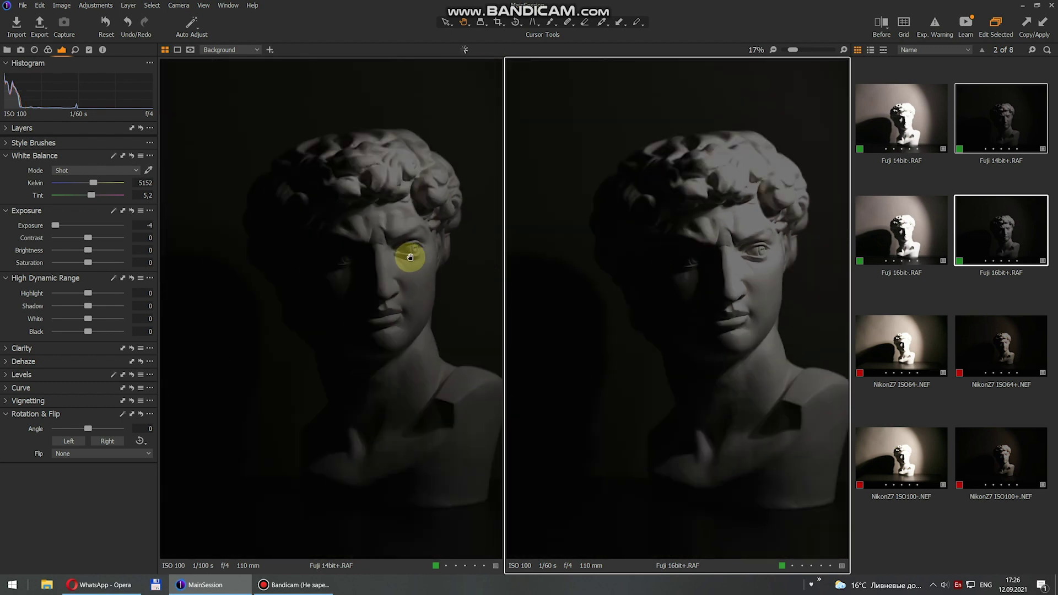